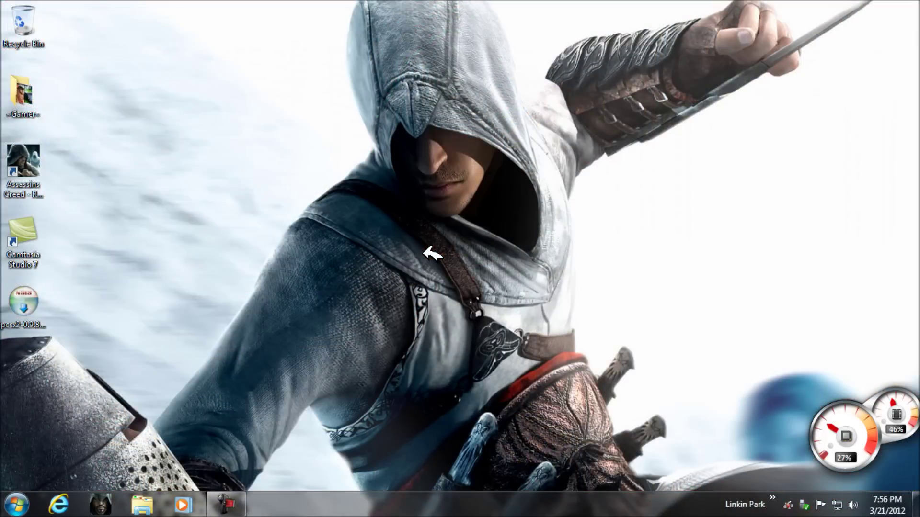
- Install PCSX2 0.9.8 into the default C:\Program Files\PCSX2 0.9.8 folder and close setup
click(38, 326)
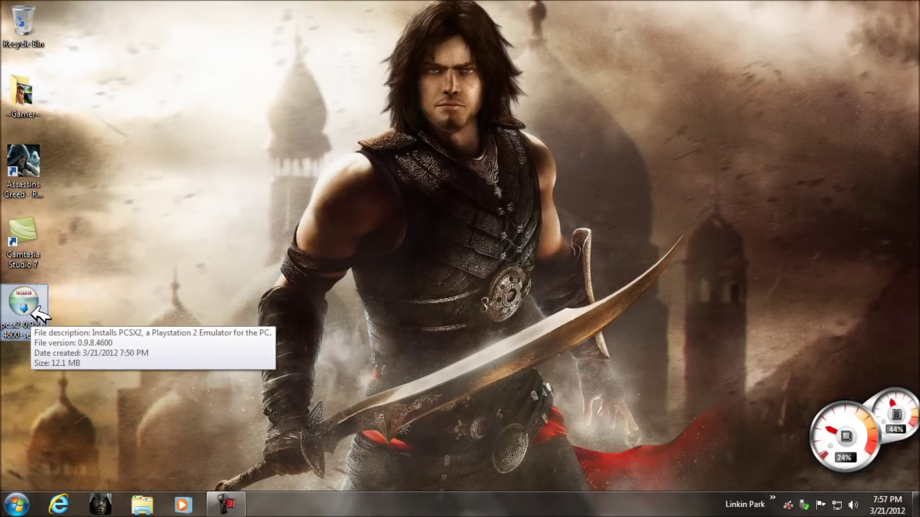
double_click(32, 309)
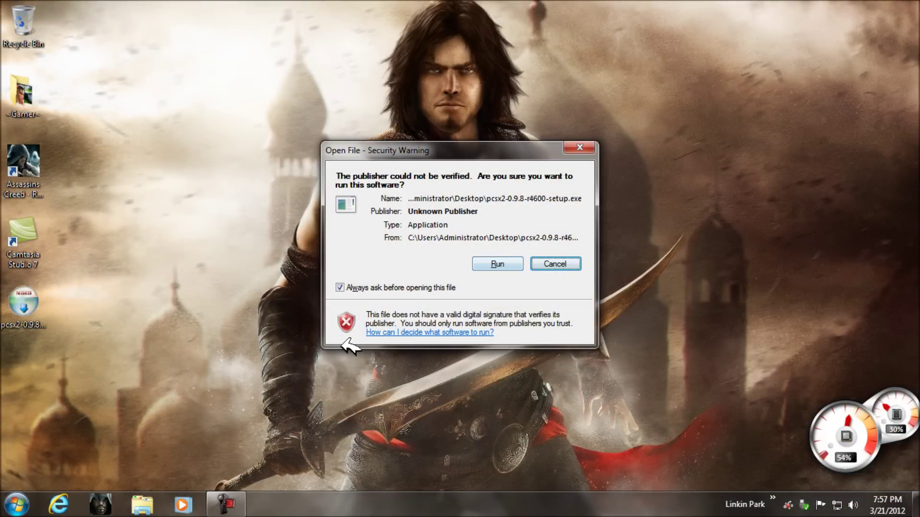
click(499, 264)
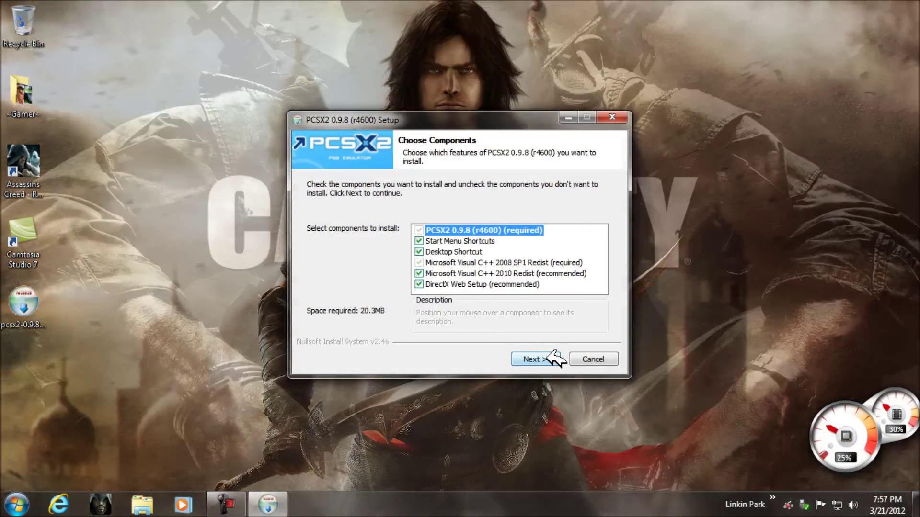
click(546, 358)
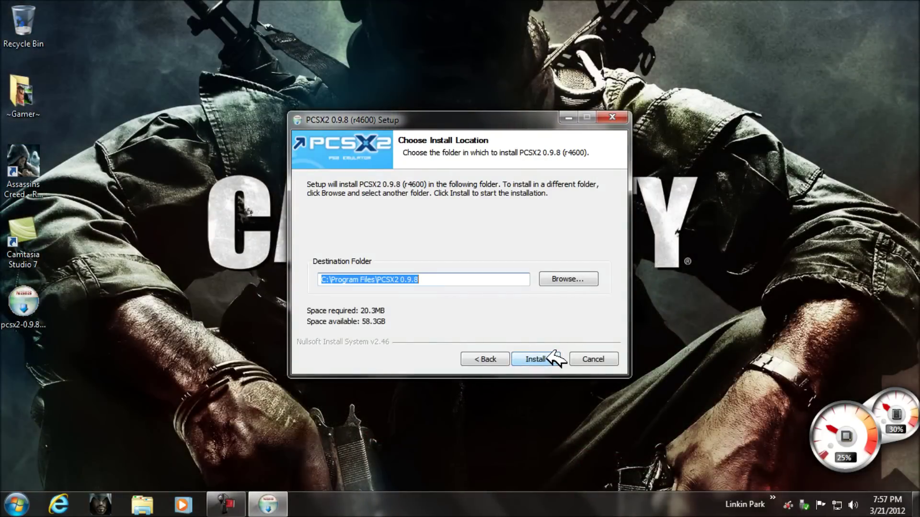
click(550, 354)
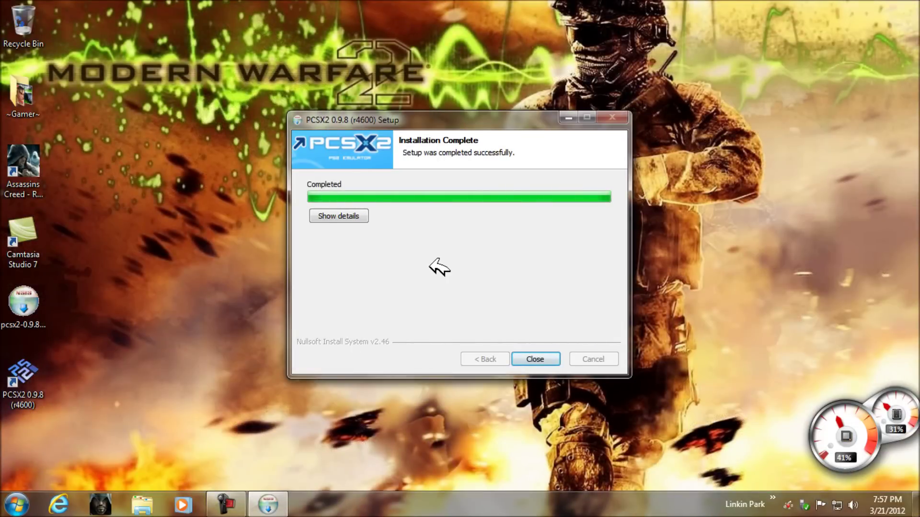
click(535, 359)
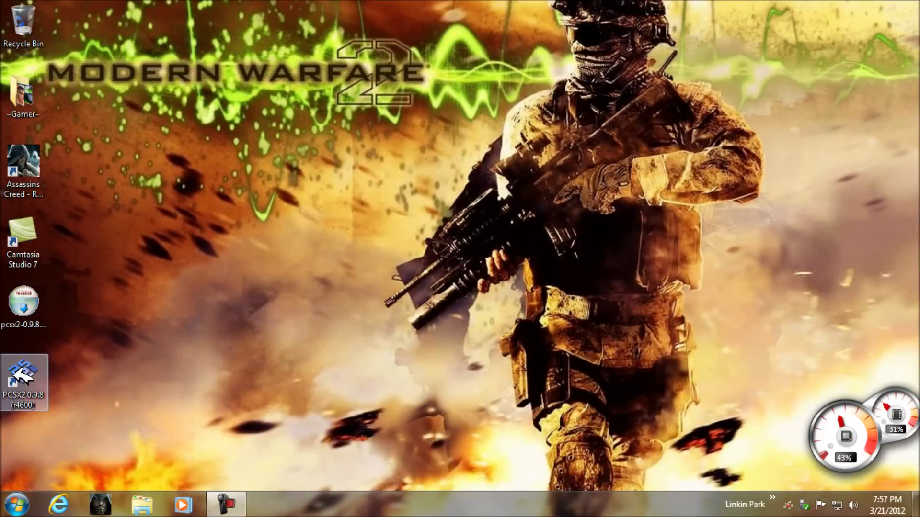
- Start PCSX2's first-time wizard, keep the GSdx SSE2 graphics plugin, and untick the default plugin folder
double_click(41, 369)
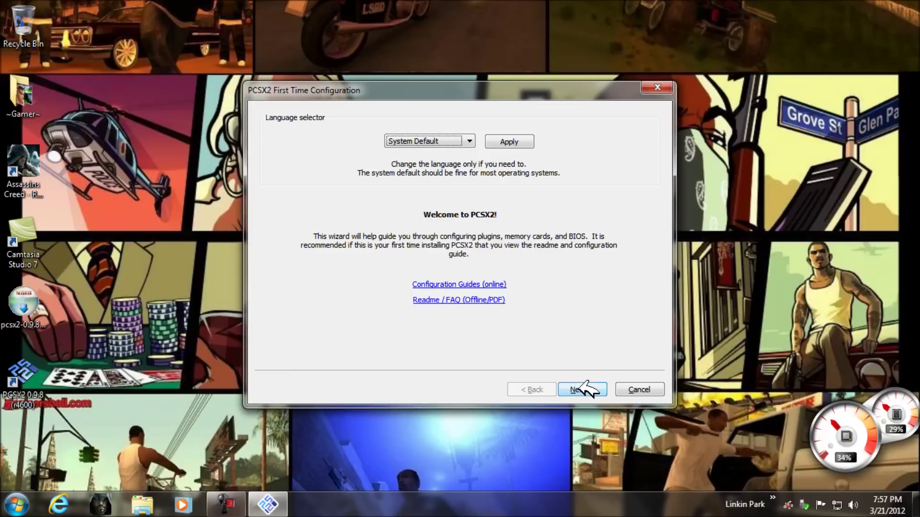
click(587, 389)
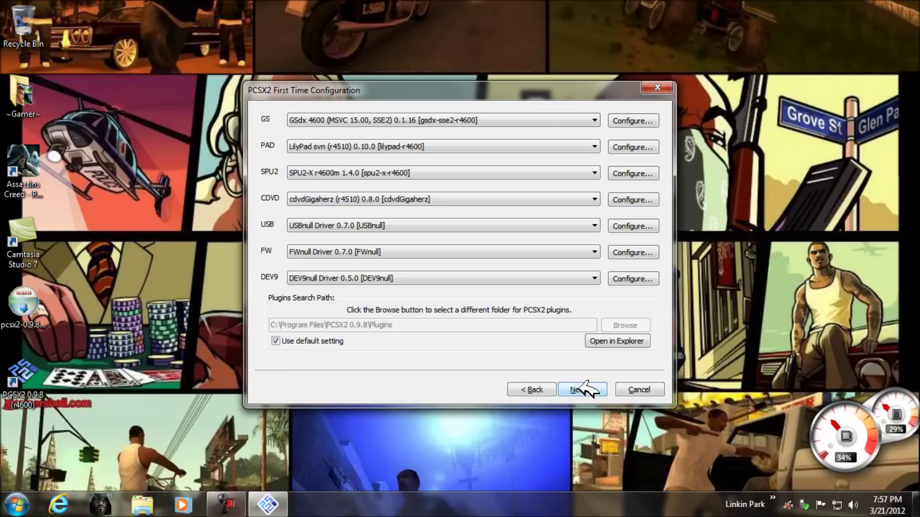
click(419, 120)
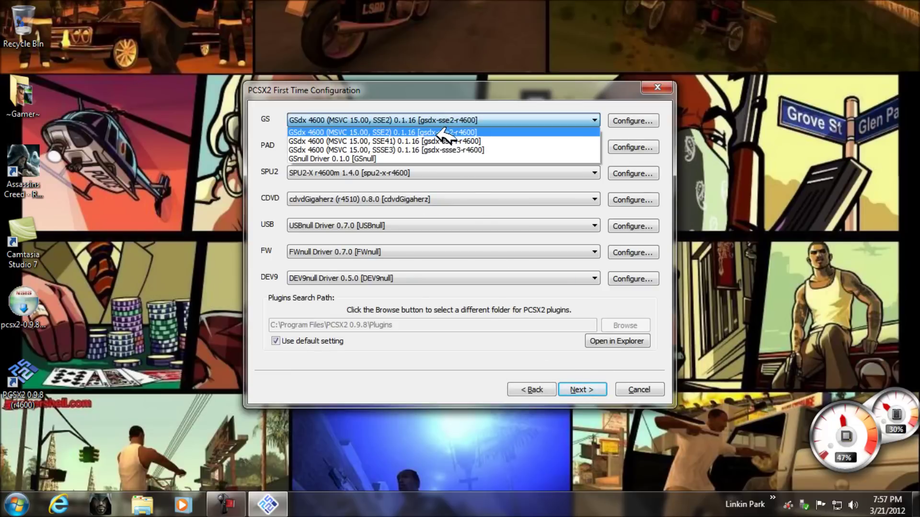
click(443, 133)
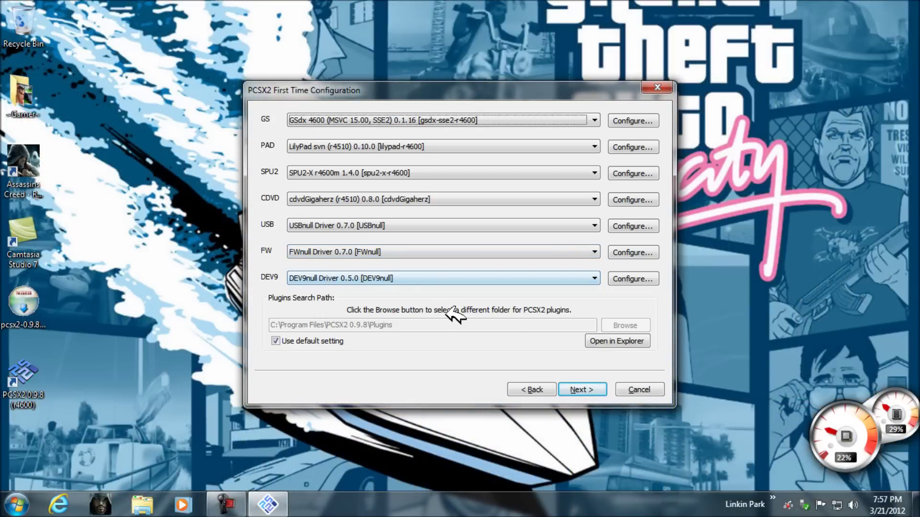
click(333, 340)
- Browse the Computer drives for a plugin folder, expanding Windows.old and its Users folder
click(632, 325)
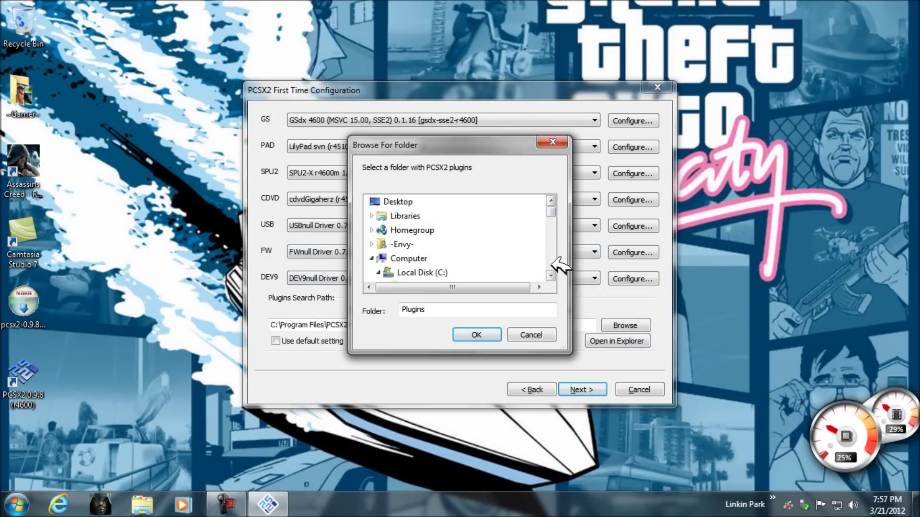
scroll(557, 266, down, 2)
scroll(550, 210, up, 3)
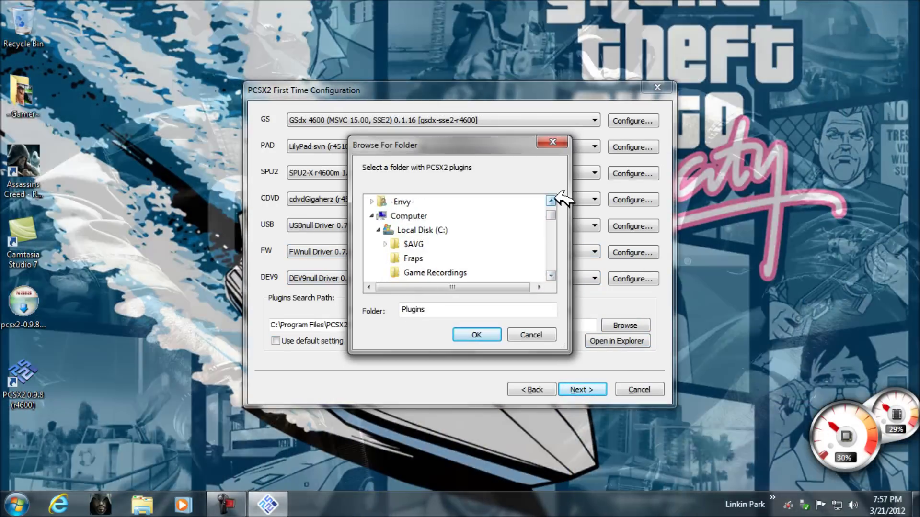
click(386, 231)
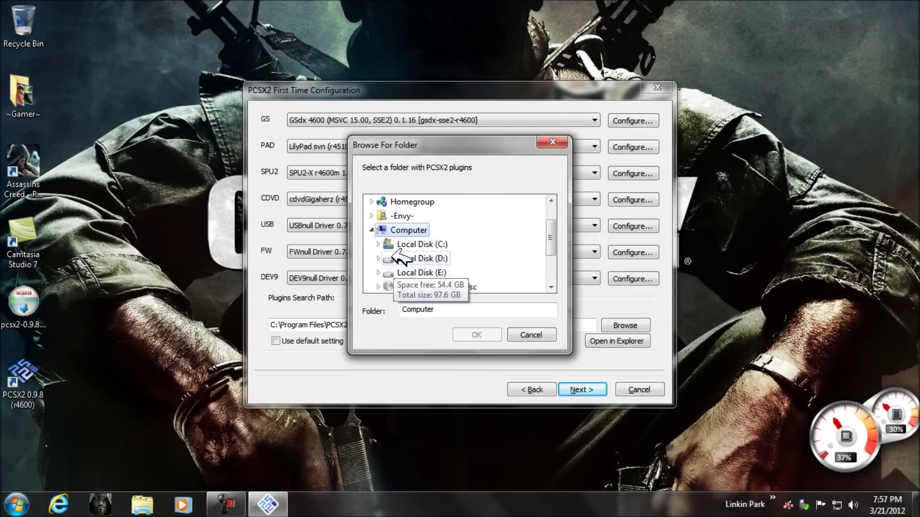
scroll(422, 244, down, 5)
scroll(434, 249, down, 6)
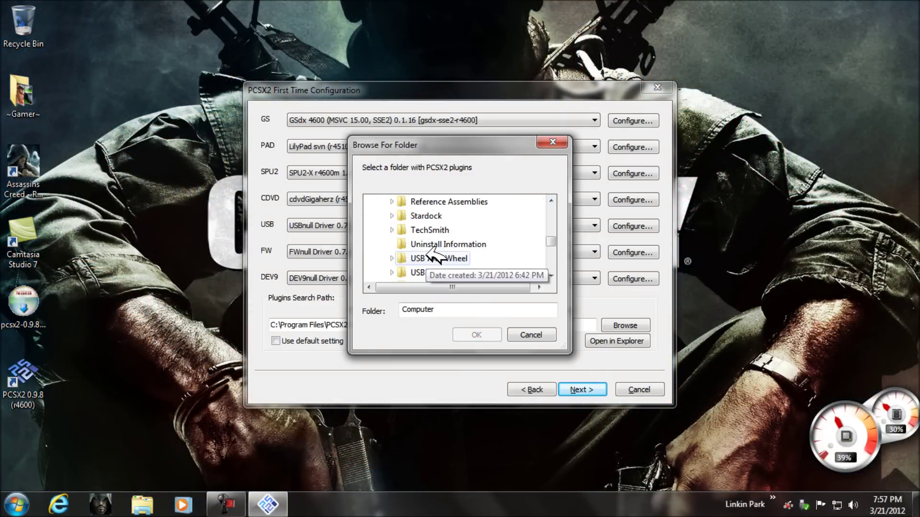
scroll(429, 256, down, 1)
scroll(431, 259, up, 1)
click(421, 272)
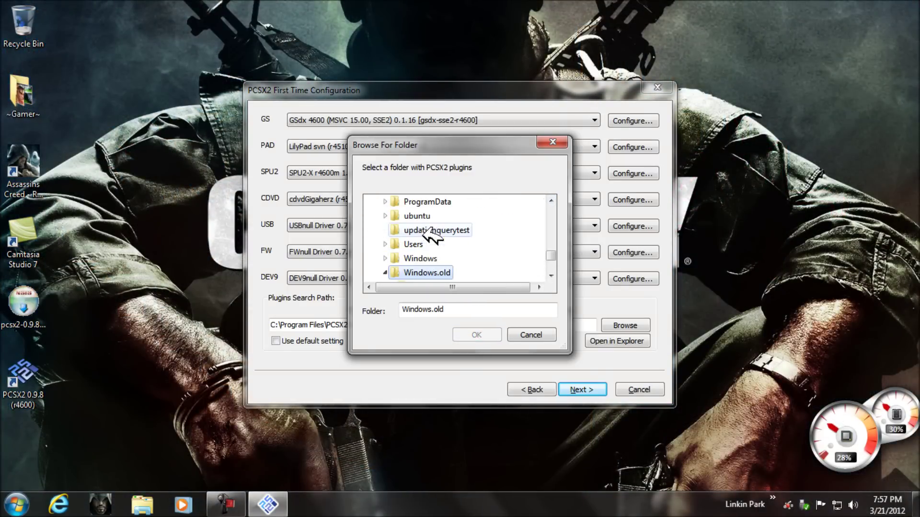
scroll(431, 254, down, 1)
double_click(427, 230)
double_click(424, 244)
- Set the plugin folder to G:\Games\God Of War 1 'n' 2 ISO\Plugins and advance to the BIOS page
scroll(412, 242, up, 1)
scroll(417, 245, down, 2)
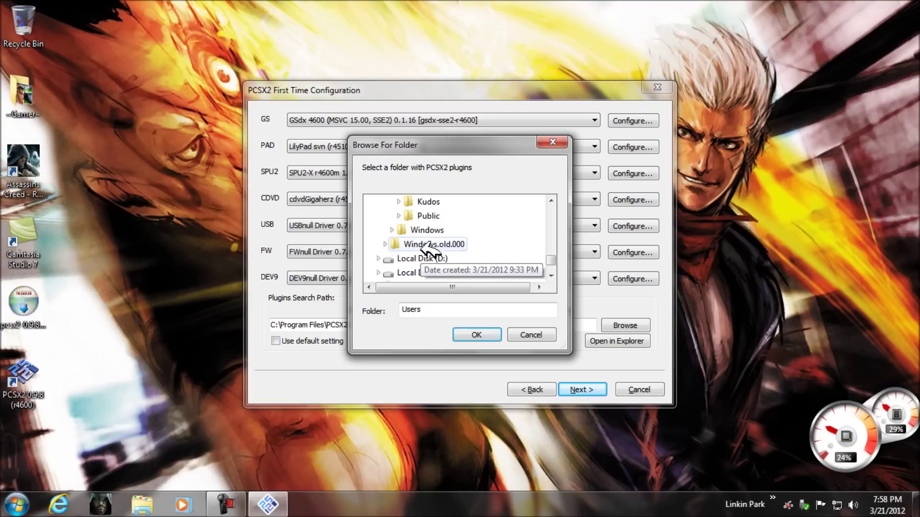
scroll(419, 242, up, 1)
double_click(409, 244)
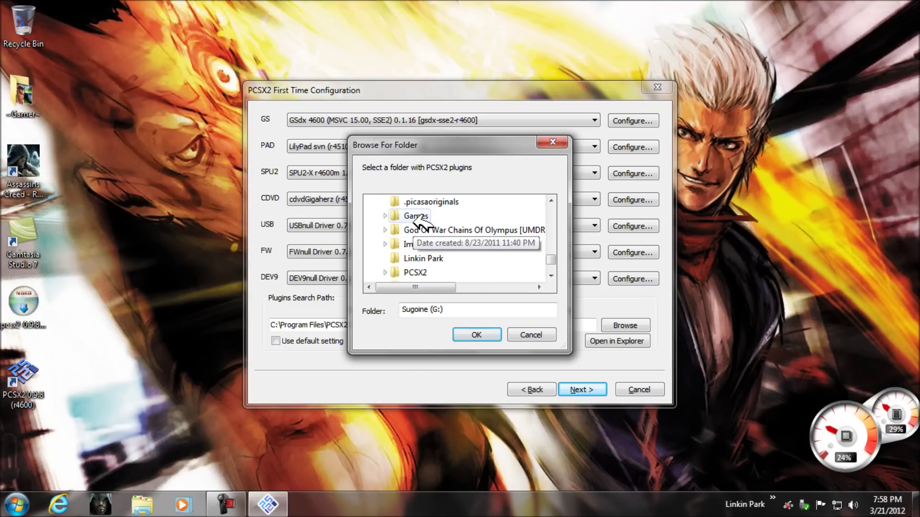
scroll(426, 244, down, 1)
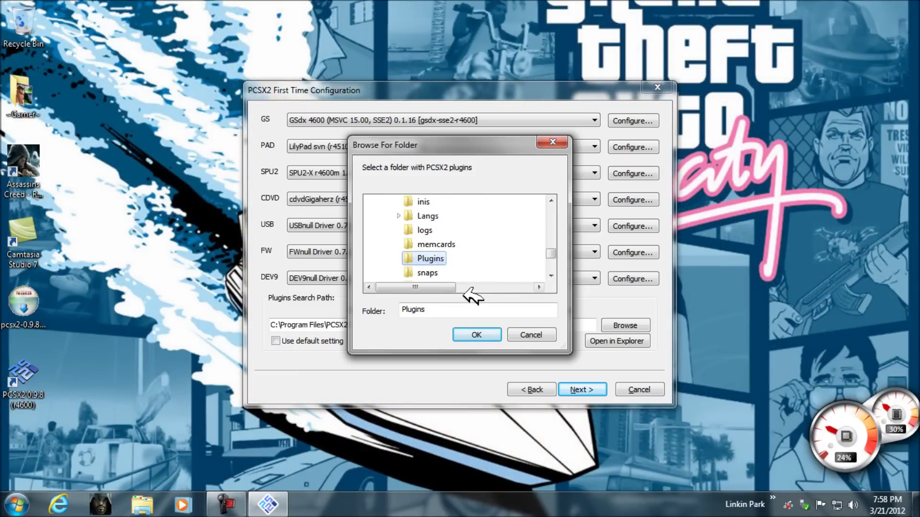
click(476, 334)
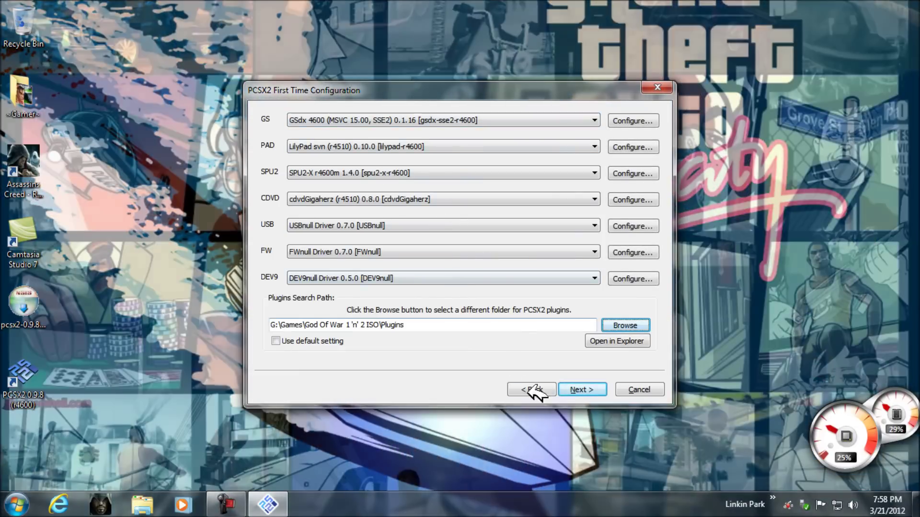
click(582, 389)
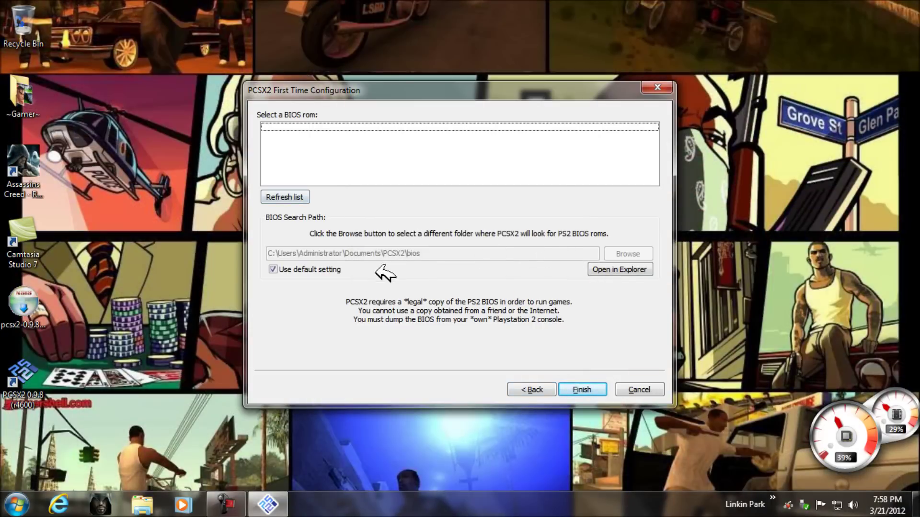
- Turn off the default BIOS folder and browse into the Games folder on the G: drive
click(330, 269)
click(647, 253)
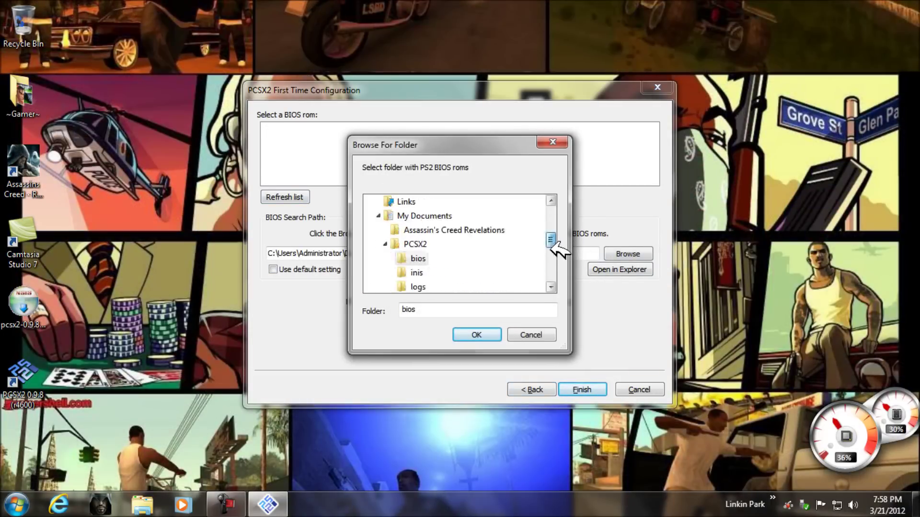
double_click(408, 244)
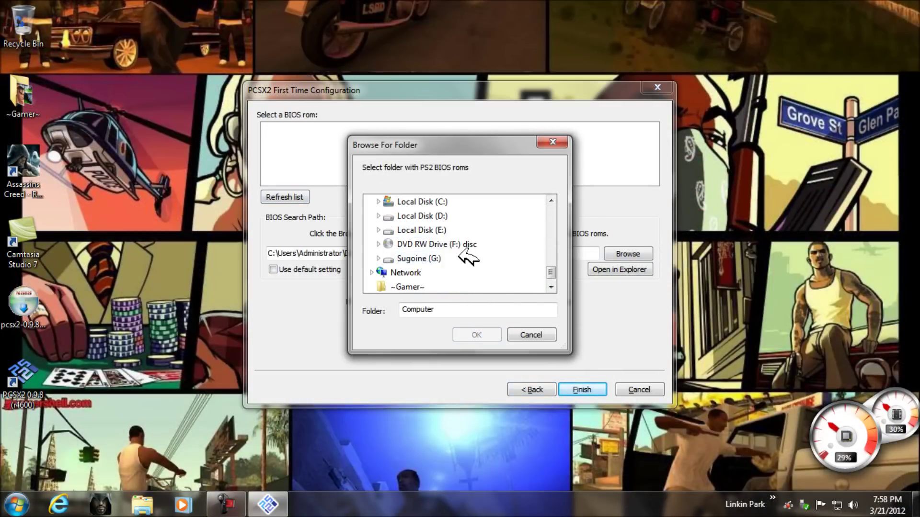
double_click(417, 258)
double_click(417, 263)
scroll(422, 250, down, 8)
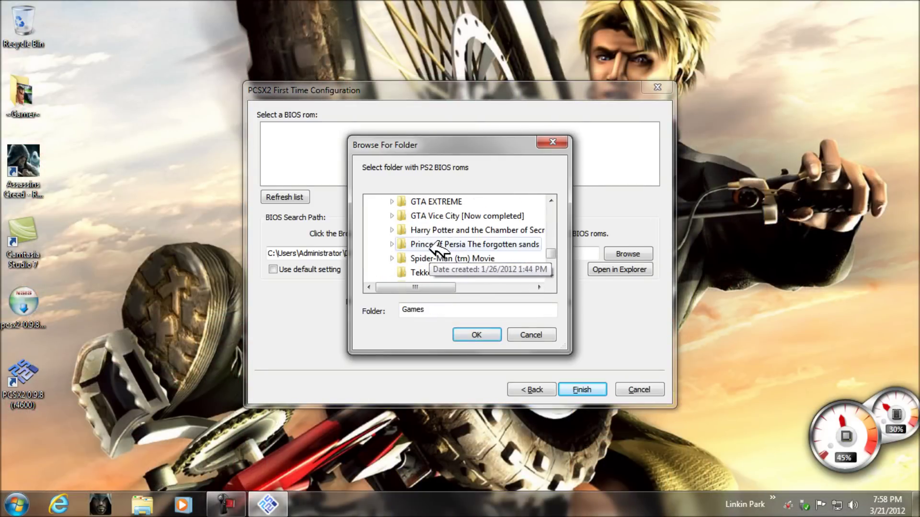
scroll(428, 244, up, 1)
- Use the God Of War 1 'n' 2 ISO\bios folder, choose the USA v02.00 BIOS, and finish setup
double_click(433, 230)
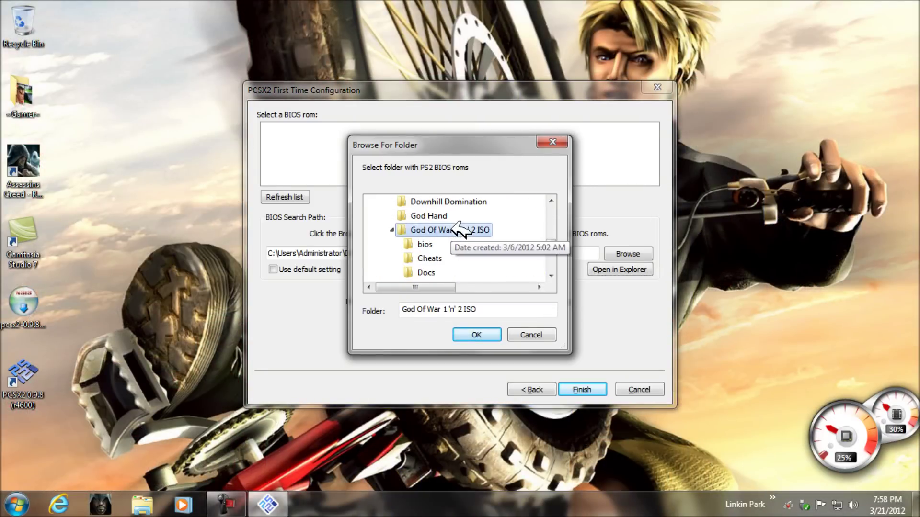
scroll(437, 237, down, 1)
scroll(436, 240, down, 1)
scroll(436, 240, up, 1)
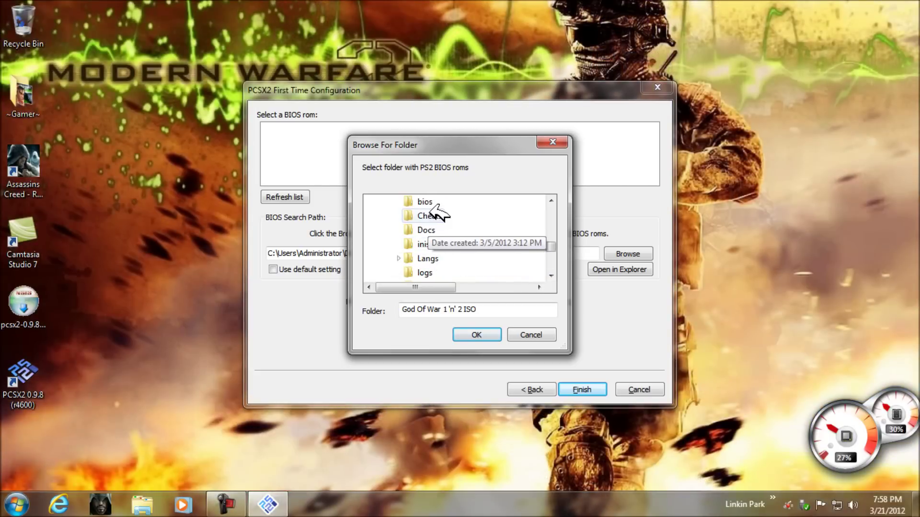
click(427, 201)
click(476, 334)
click(418, 127)
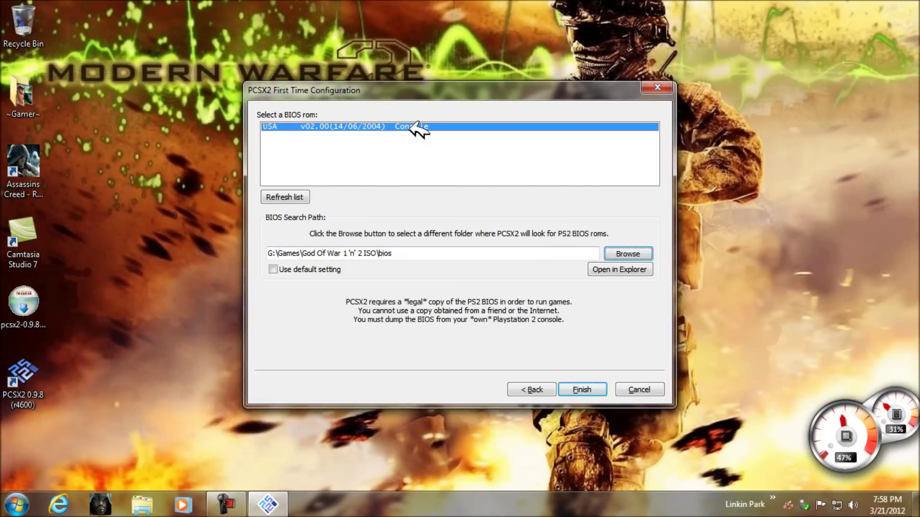
click(581, 389)
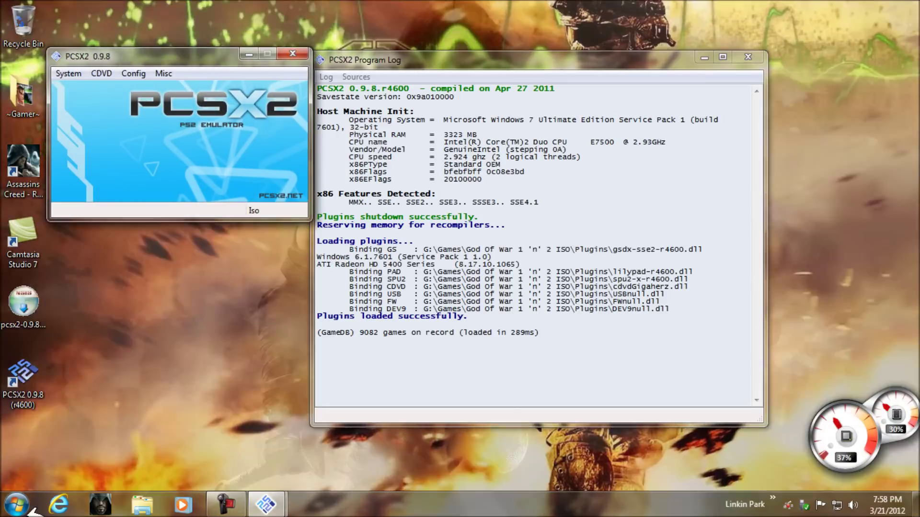
- Open G:\Games\God Of War 1 'n' 2 ISO in Windows Explorer to see the disc images
key(super)
click(238, 284)
double_click(513, 189)
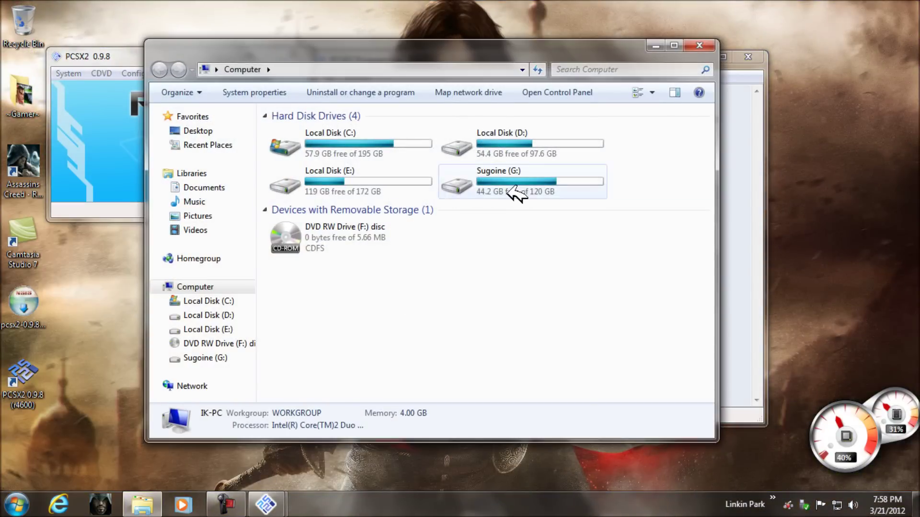
double_click(322, 147)
double_click(321, 245)
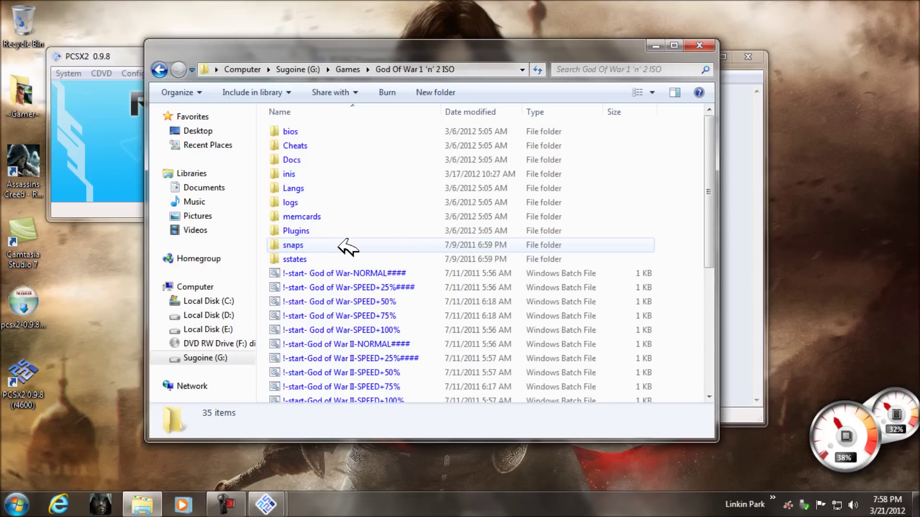
scroll(339, 277, down, 5)
- Check the God of War 1 image's properties, then close the properties window and Explorer
right_click(401, 267)
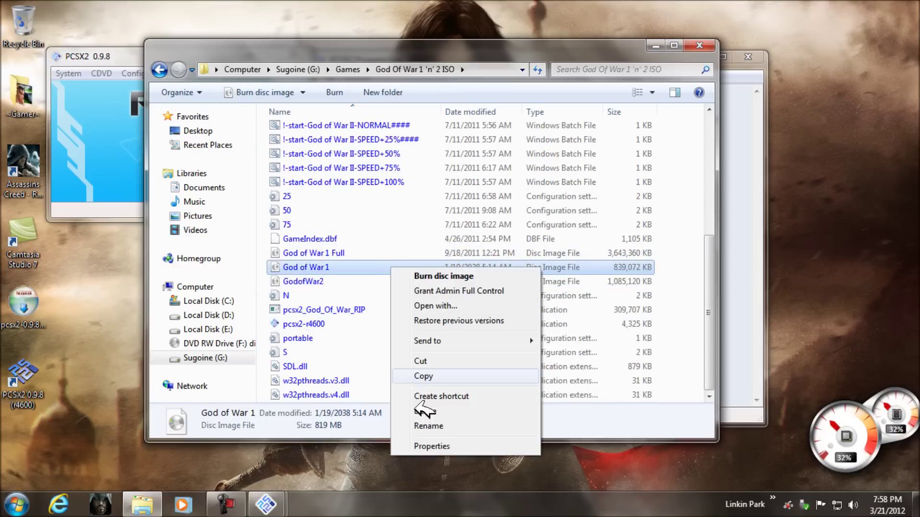
click(434, 442)
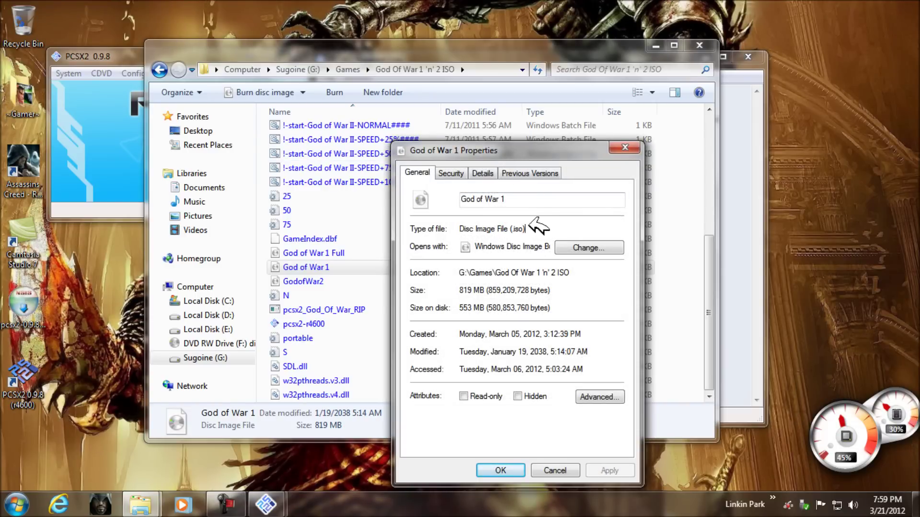
click(500, 471)
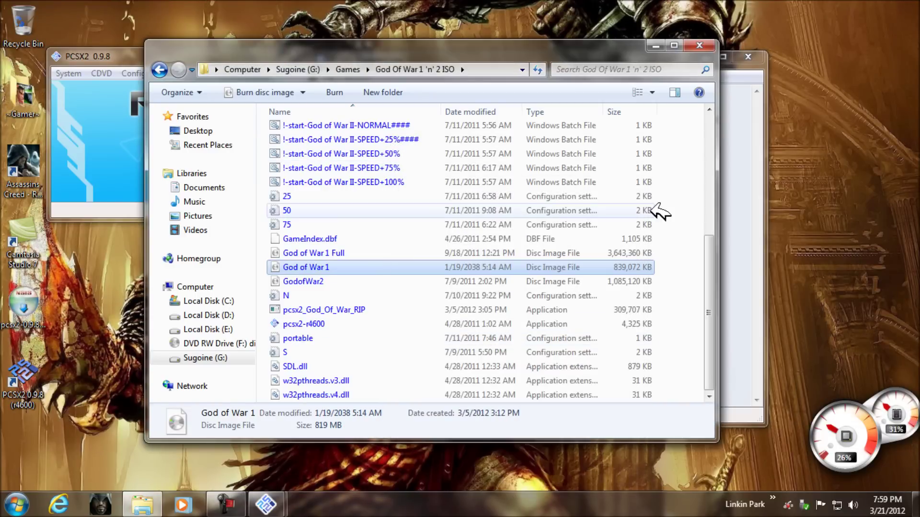
click(699, 45)
click(101, 73)
- Load the God of War 1 Full ISO from the G: God Of War 1 'n' 2 ISO folder
click(225, 89)
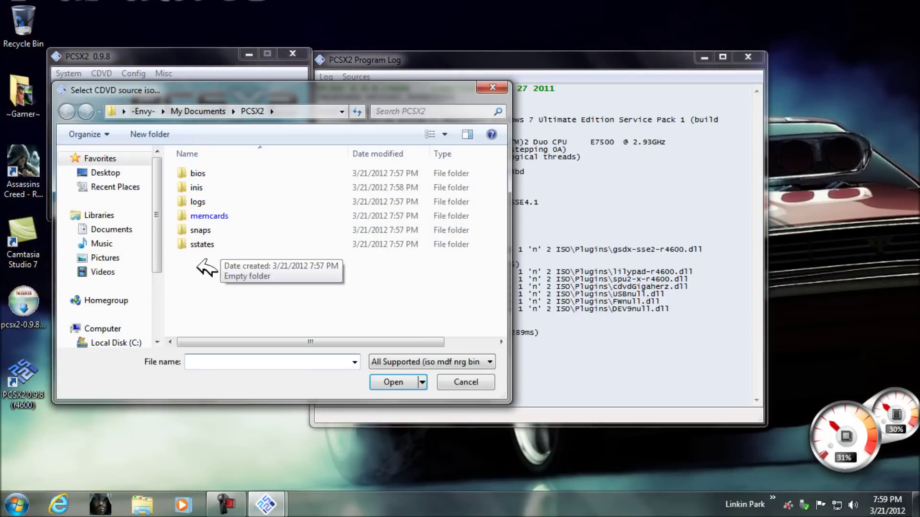
scroll(158, 304, down, 3)
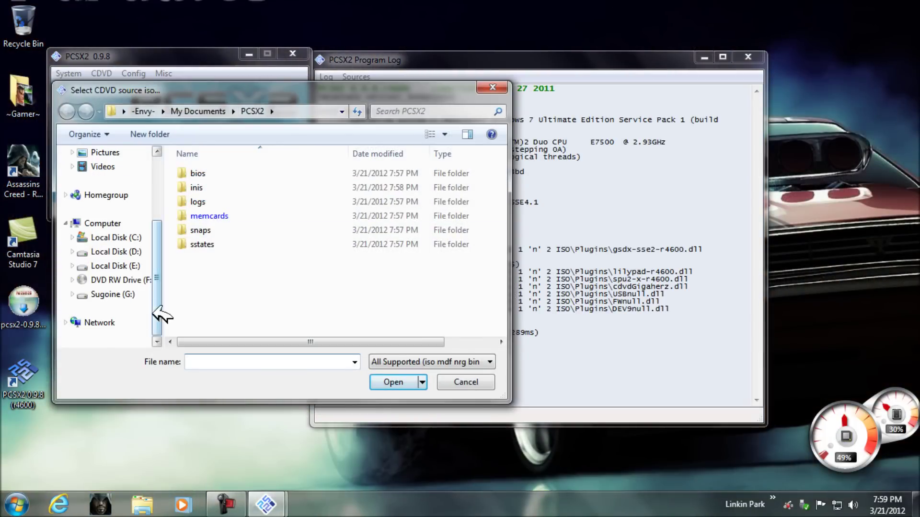
click(144, 294)
scroll(242, 273, down, 2)
scroll(236, 256, up, 2)
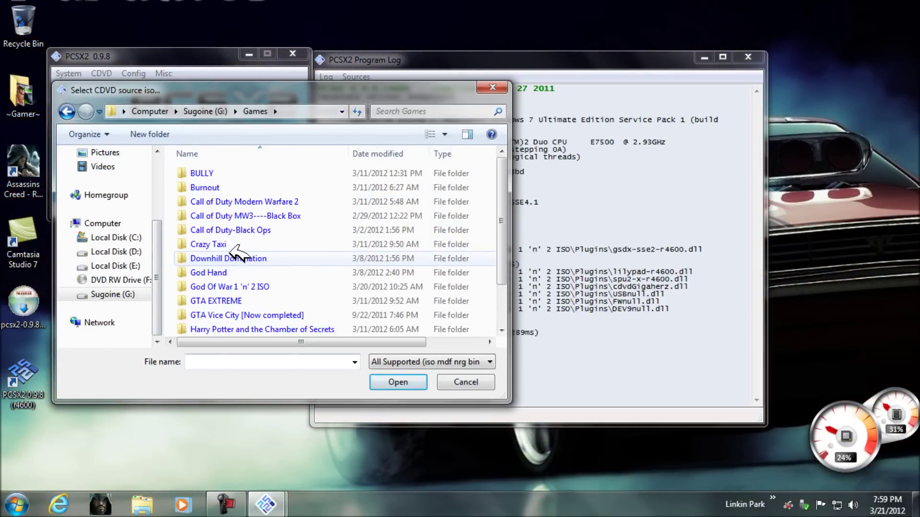
double_click(230, 286)
click(225, 301)
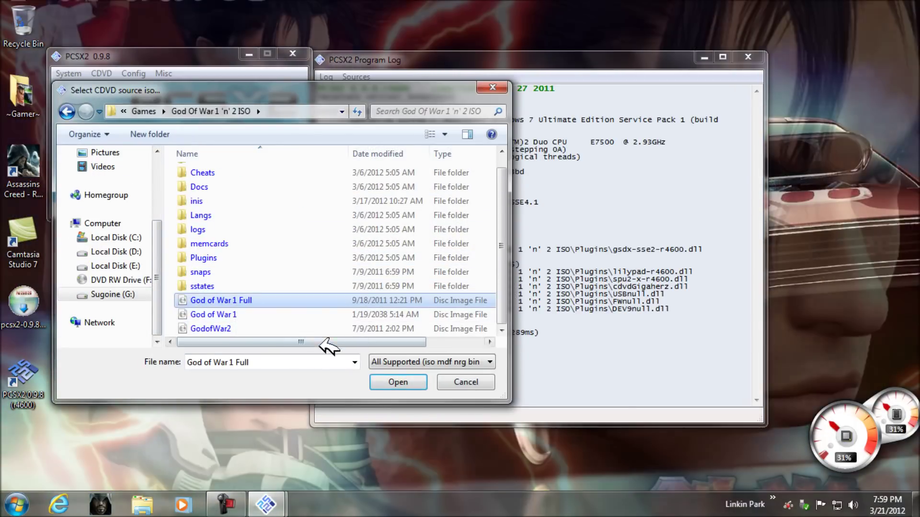
click(398, 382)
- Boot the disc with Boot CDVD (fast) and move the game window further right
click(68, 73)
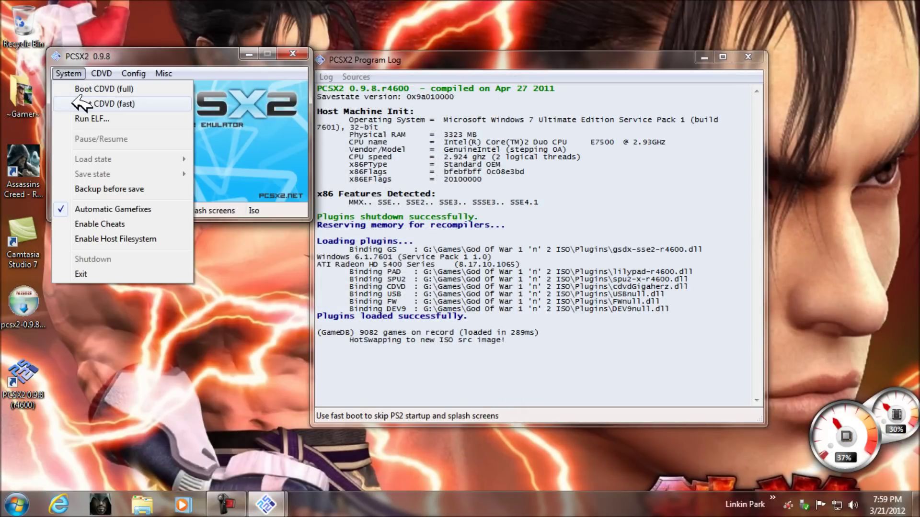
click(119, 104)
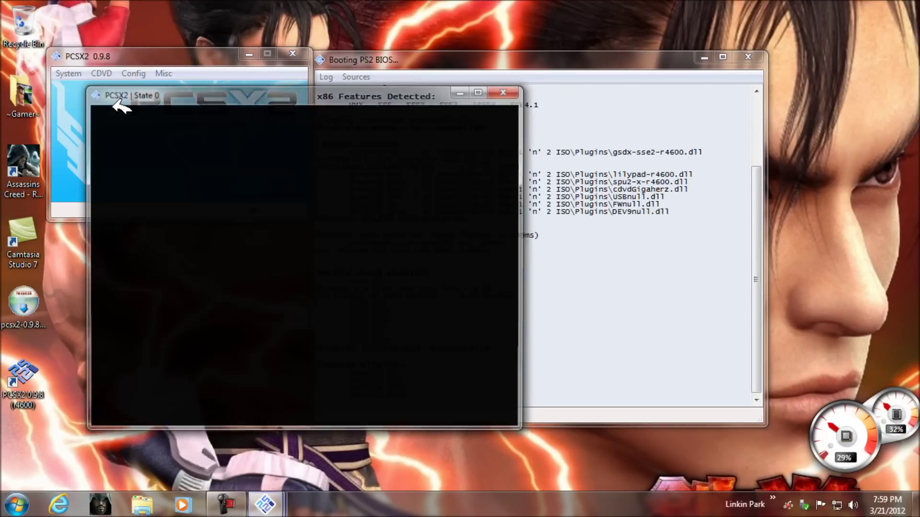
drag(154, 95, 281, 103)
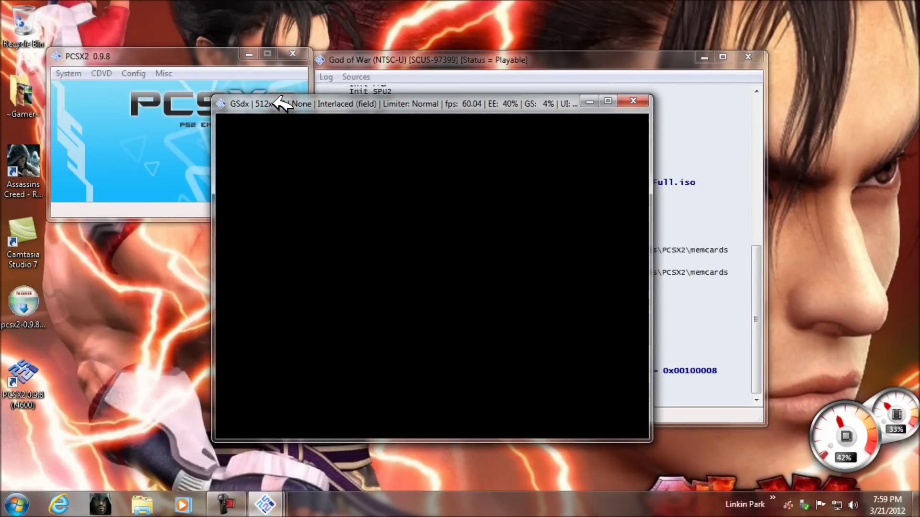
- Close the game and set the GS window to Widescreen (16:9) with a custom width of 1366
key(Escape)
click(133, 73)
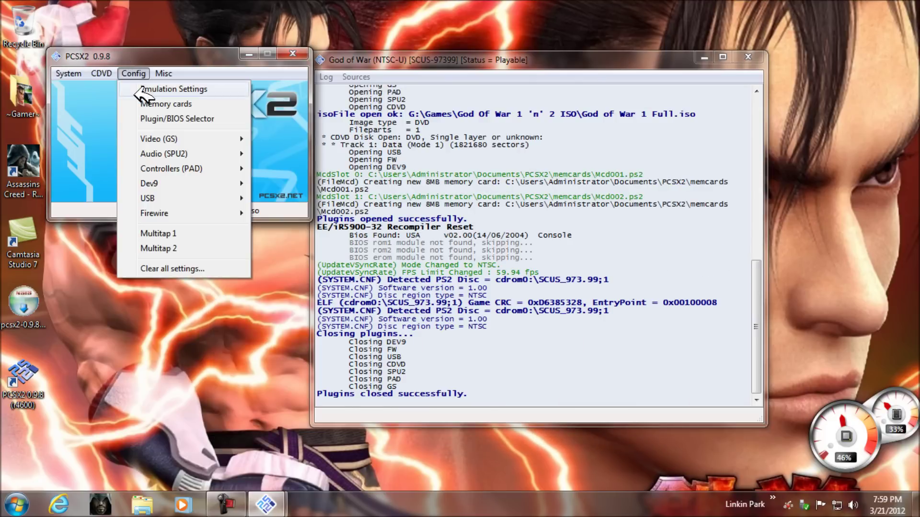
mouse_move(177, 140)
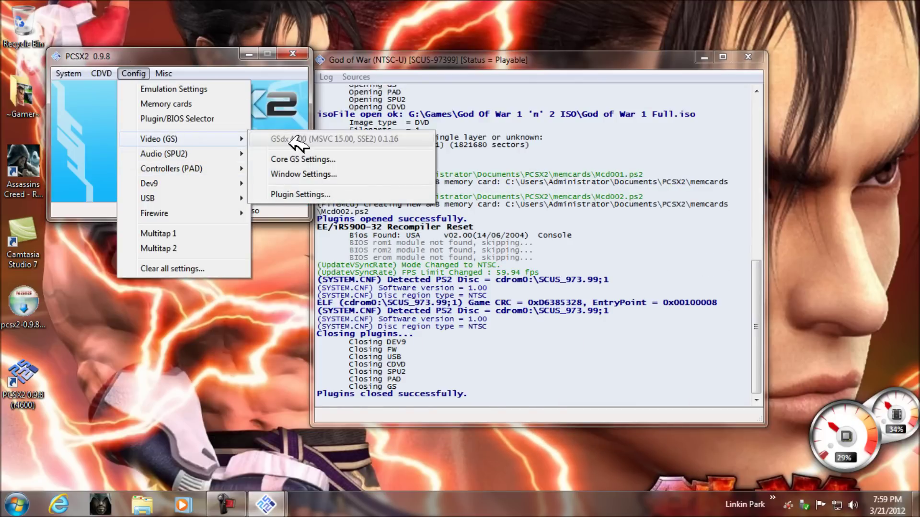
click(301, 173)
click(491, 123)
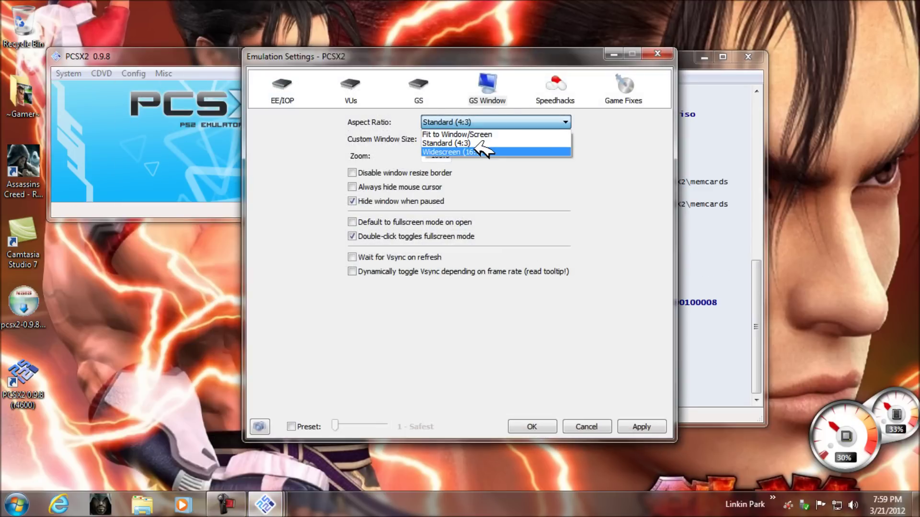
click(479, 151)
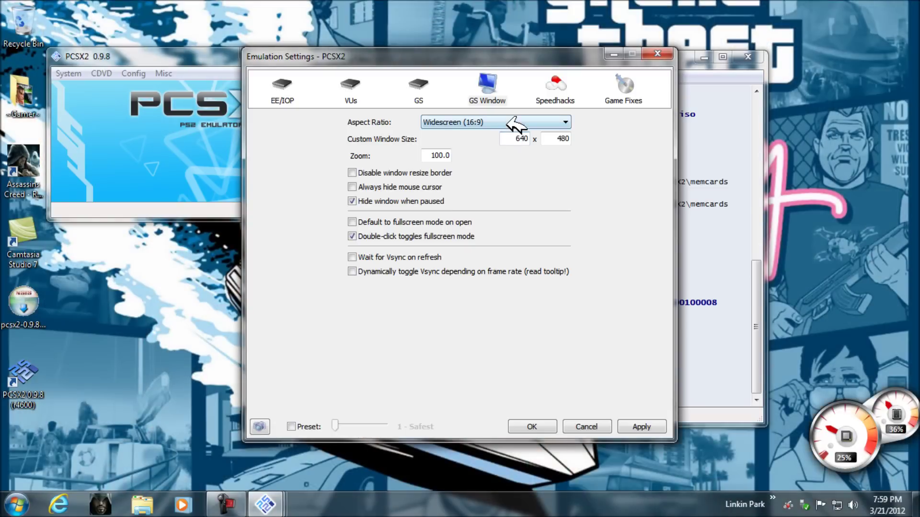
double_click(519, 139)
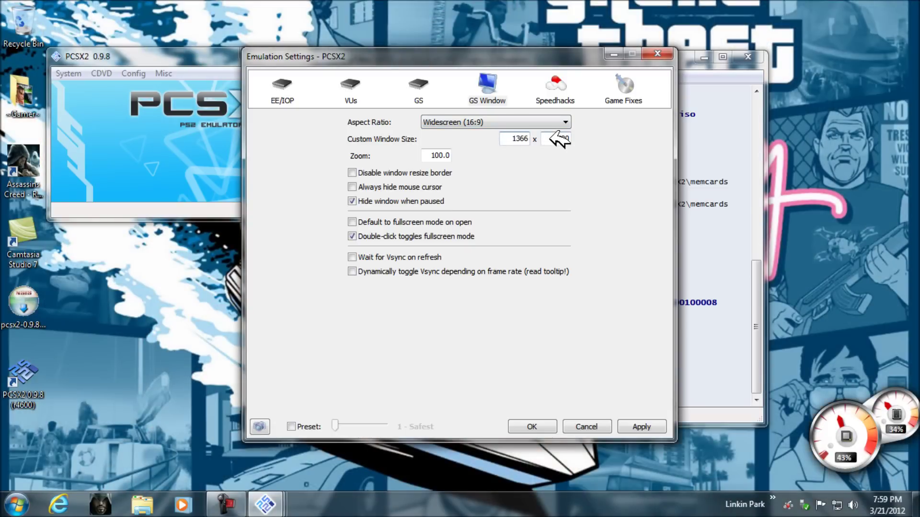
text(1366)
double_click(557, 139)
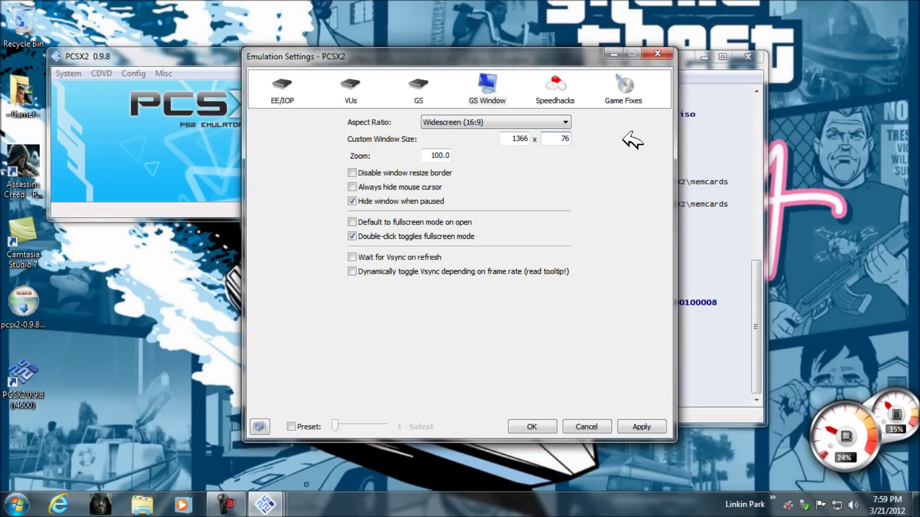
click(422, 91)
click(376, 85)
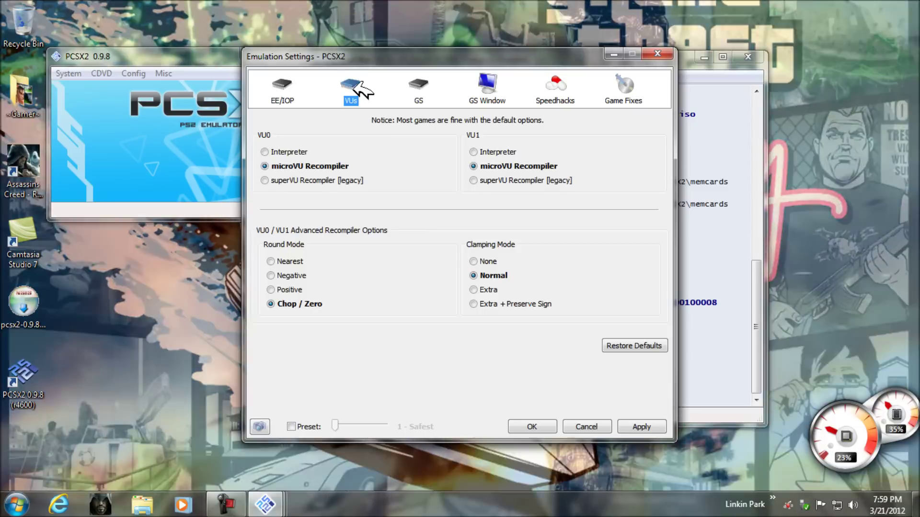
click(317, 89)
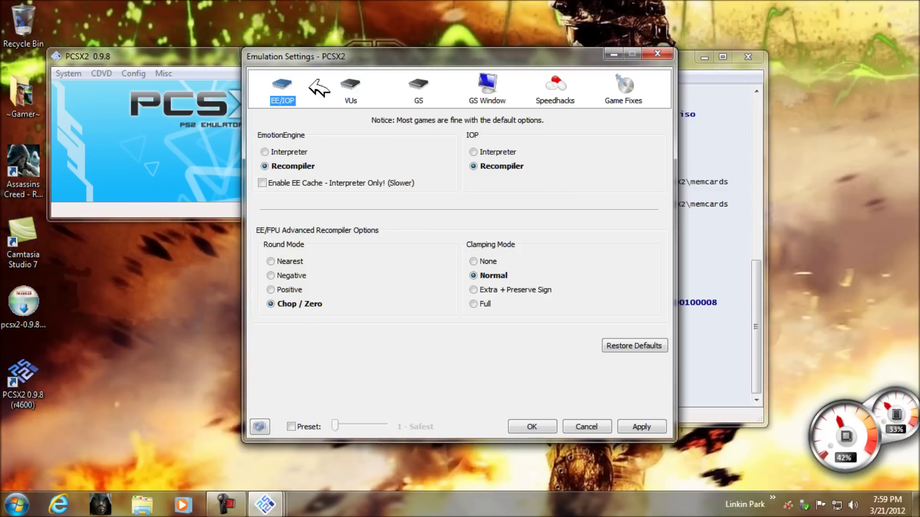
click(486, 89)
click(532, 426)
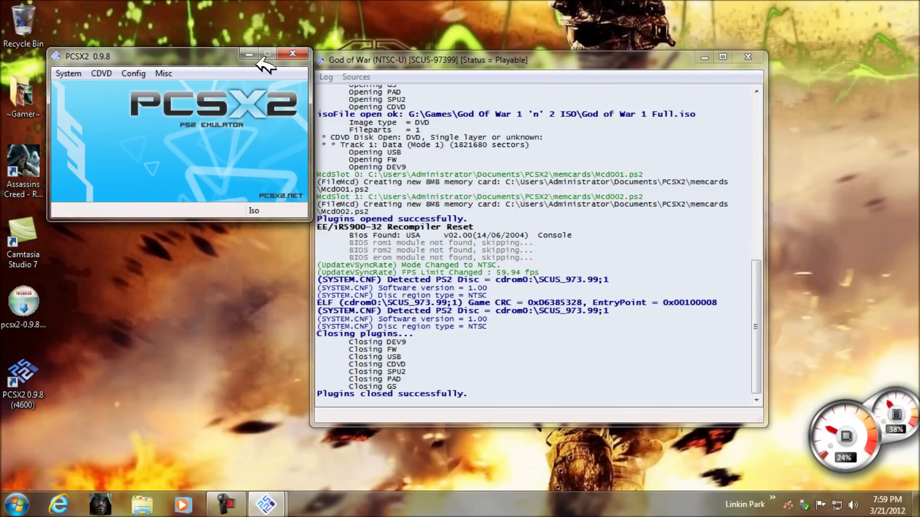
click(130, 73)
mouse_move(175, 137)
click(280, 158)
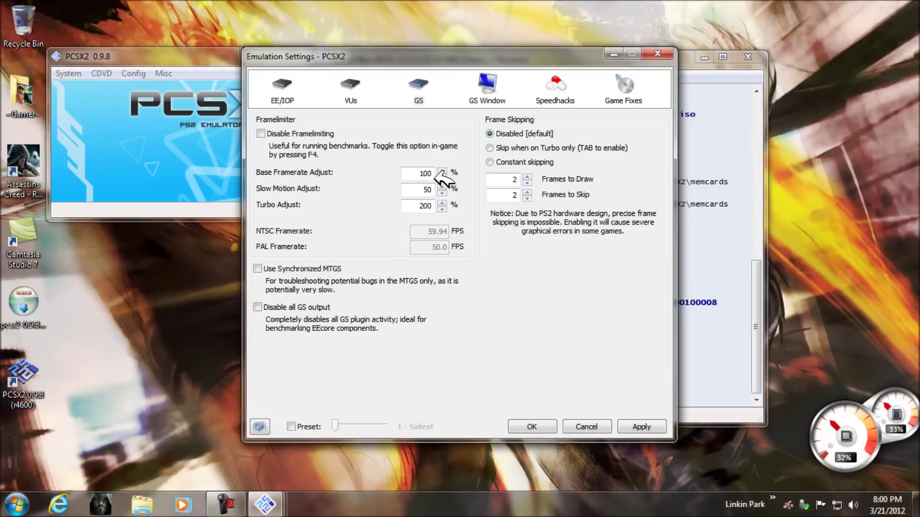
click(442, 188)
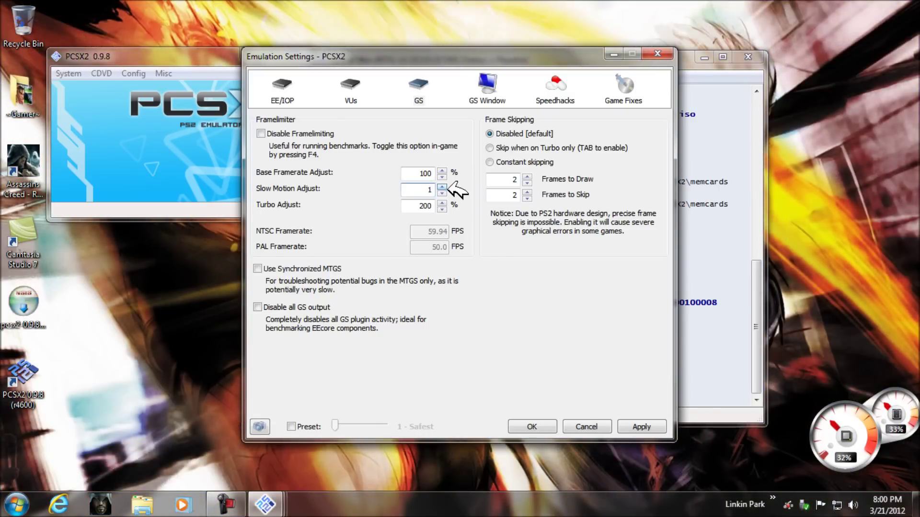
click(350, 87)
click(282, 86)
click(486, 88)
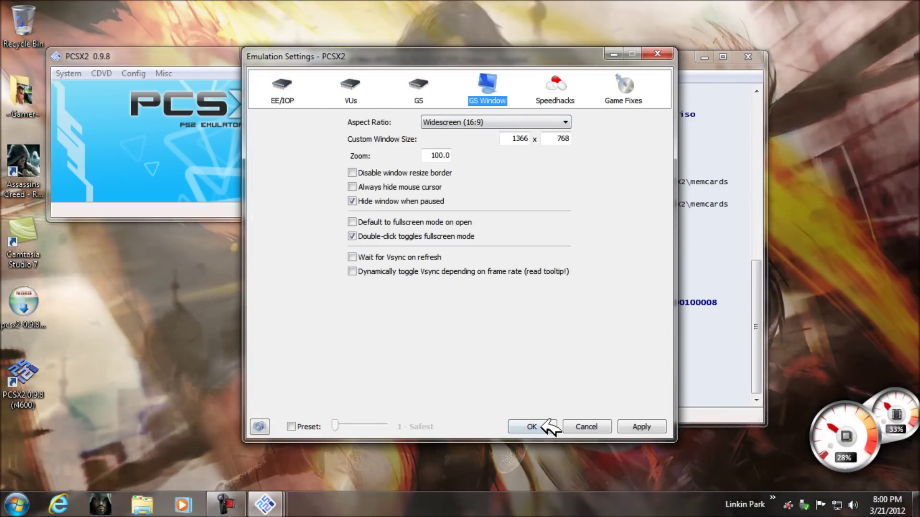
click(532, 427)
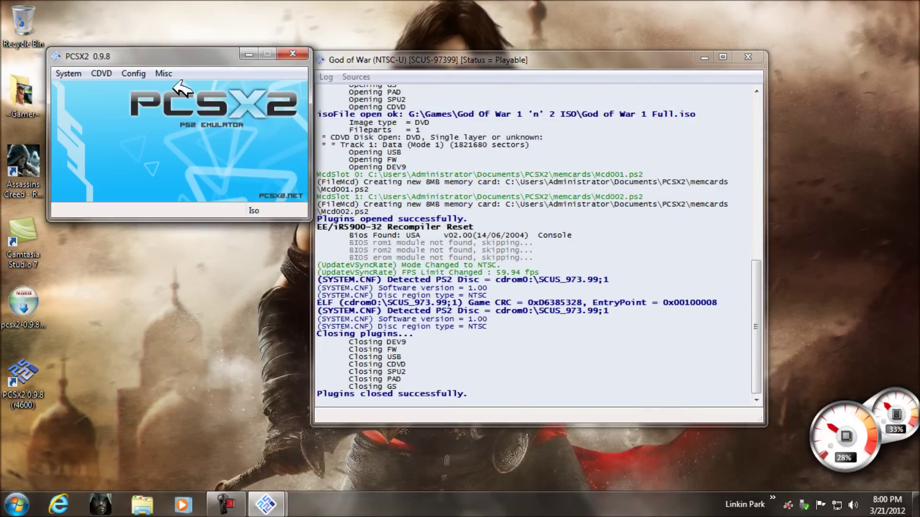
- In LilyPad's Pad 1 tab, bind Square, Triangle, Select, Start, L2 and R1 to joystick buttons
click(133, 73)
mouse_move(166, 169)
click(302, 188)
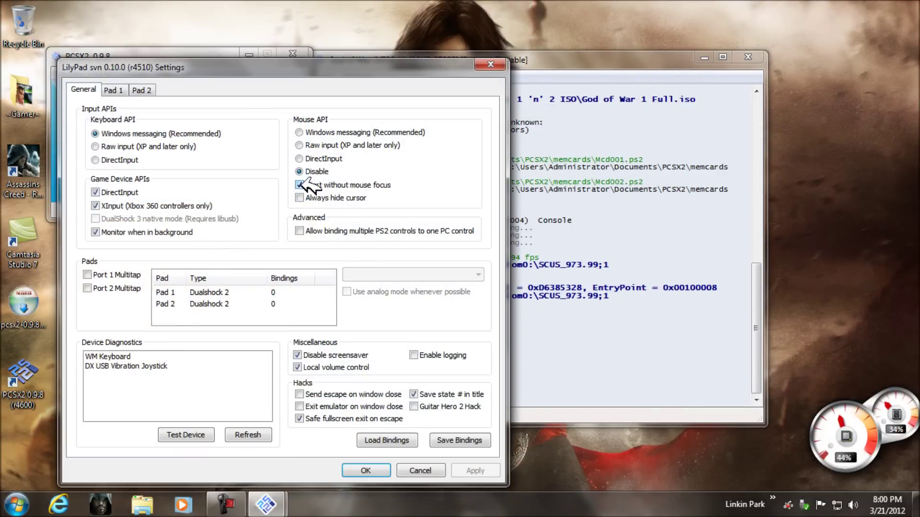
click(114, 90)
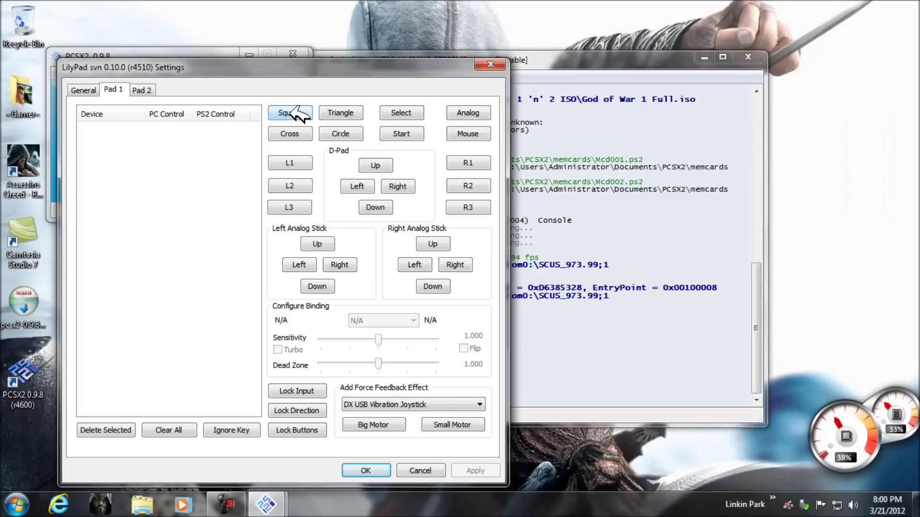
click(290, 113)
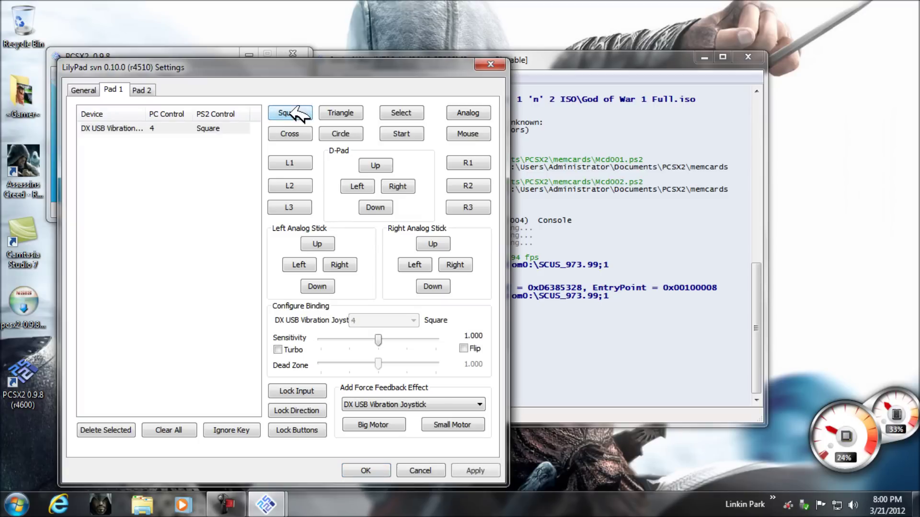
click(341, 113)
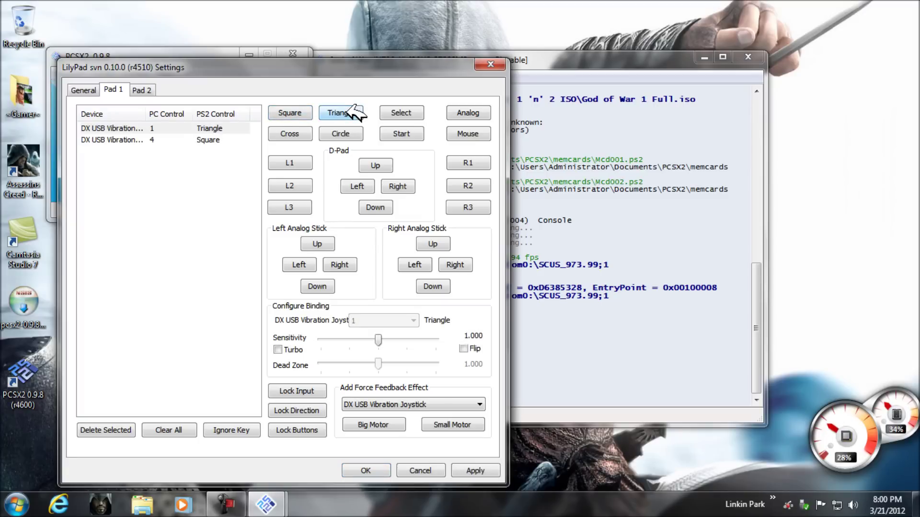
click(402, 113)
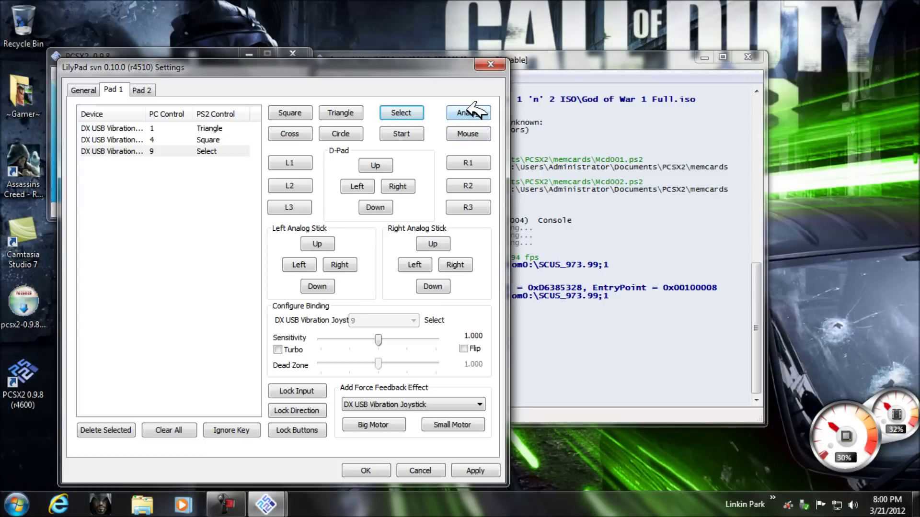
click(402, 133)
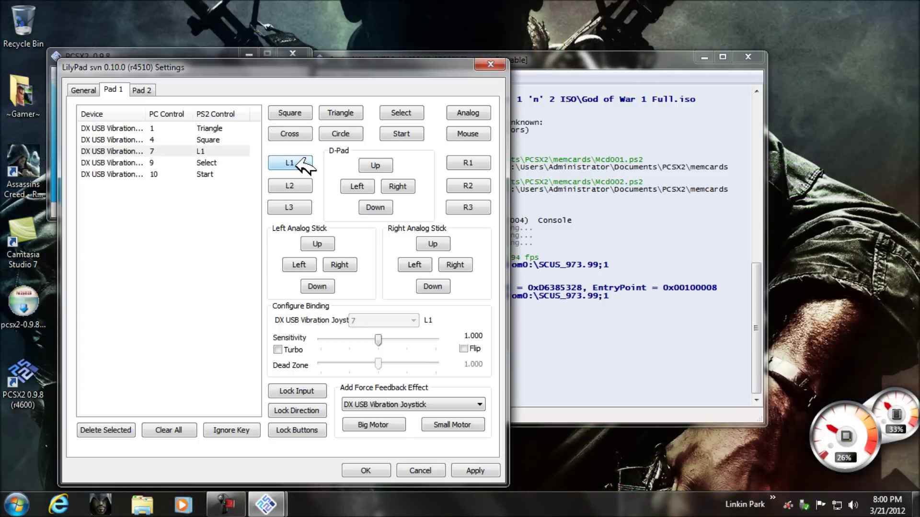
click(293, 178)
click(486, 162)
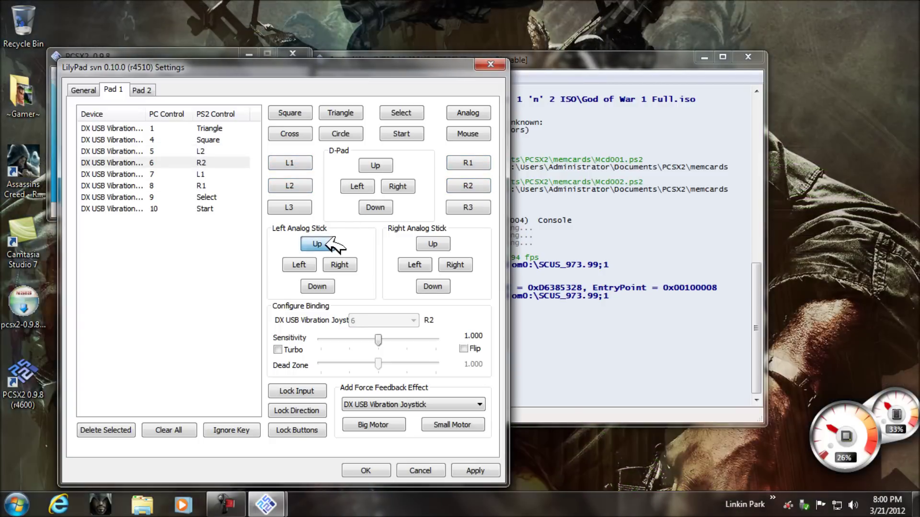
- Bind the left stick's Up, Down, Left and Right to the joystick's X and Y axes
click(316, 285)
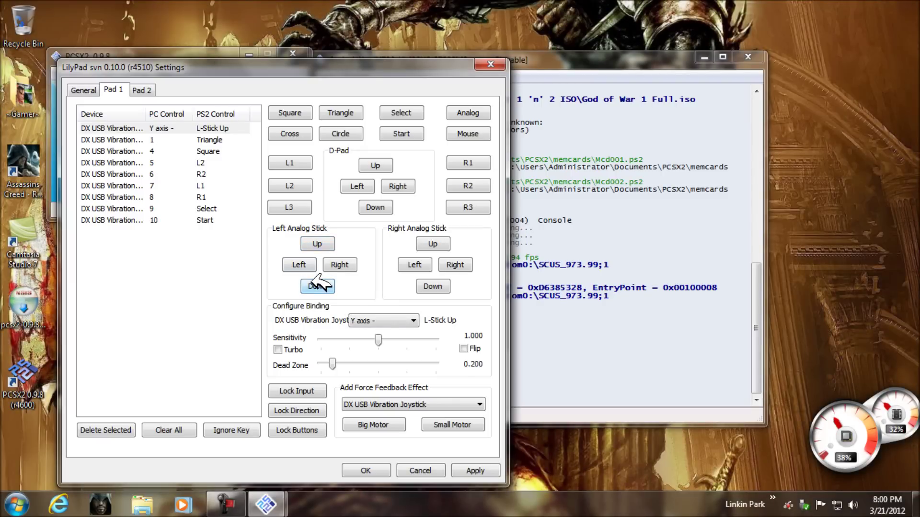
click(345, 265)
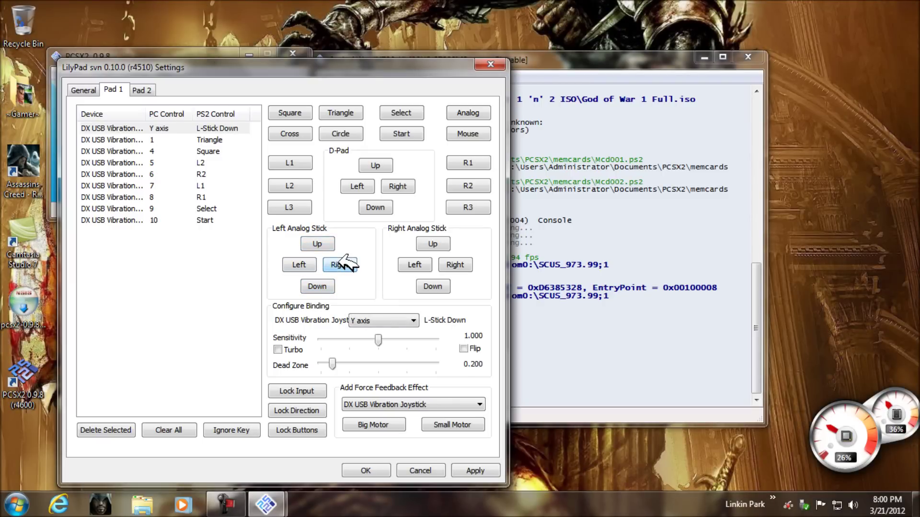
click(316, 286)
click(344, 265)
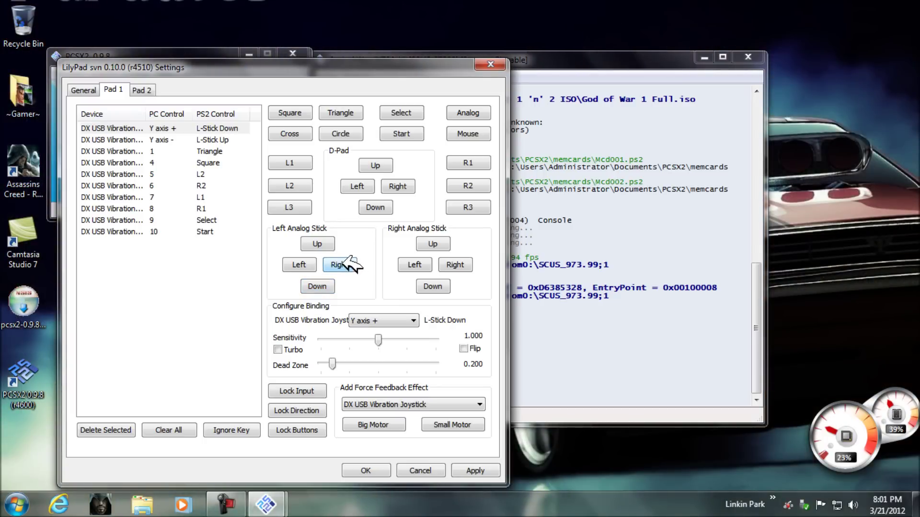
click(307, 264)
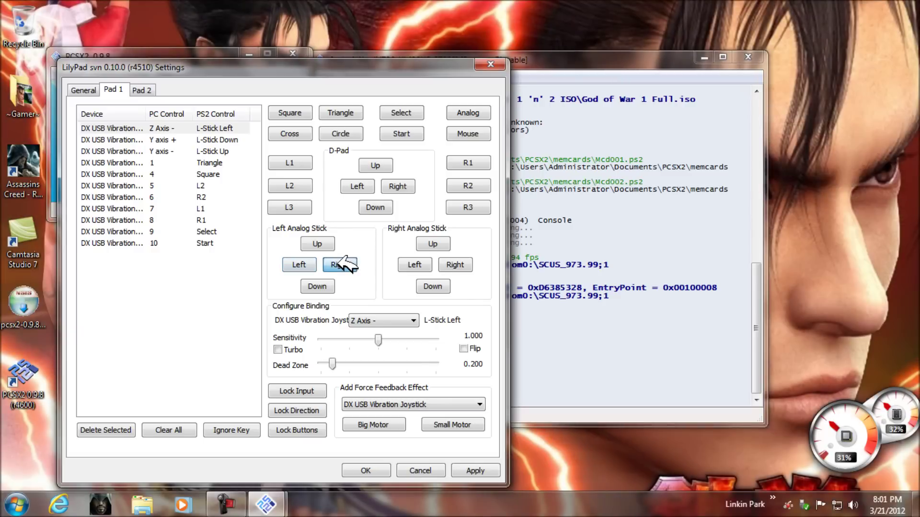
click(341, 265)
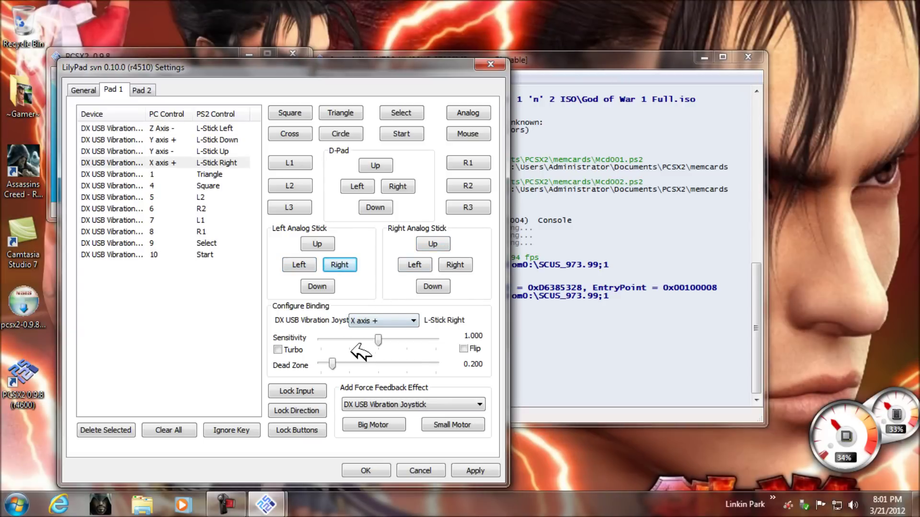
- Save the pad bindings and resume God of War from the System menu
click(365, 469)
click(56, 56)
click(79, 76)
click(77, 74)
click(107, 138)
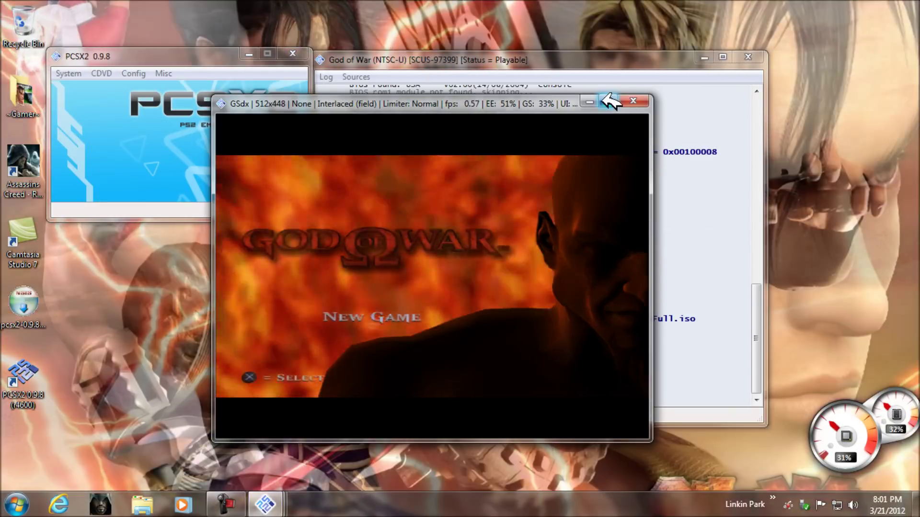
- Drag the God of War window's corners larger, maximize it, then pause emulation with Esc
click(608, 98)
key(Escape)
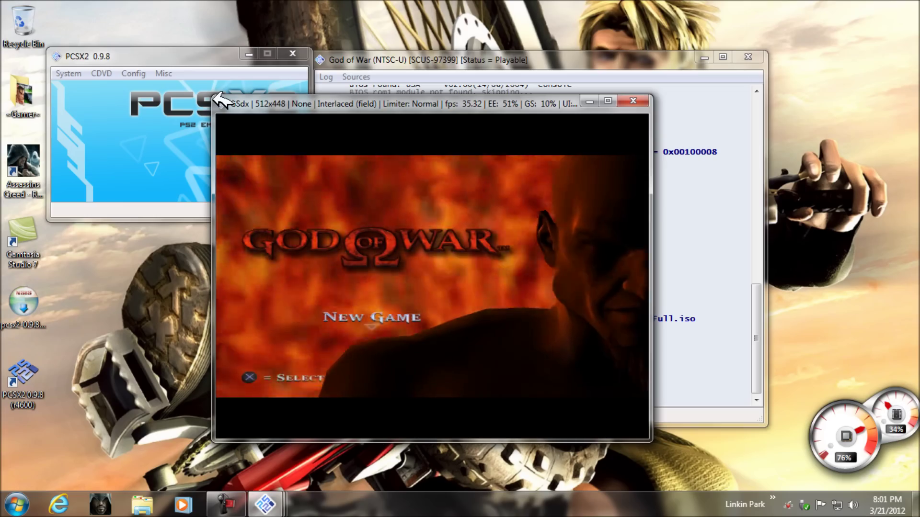
drag(91, 40, 1, 13)
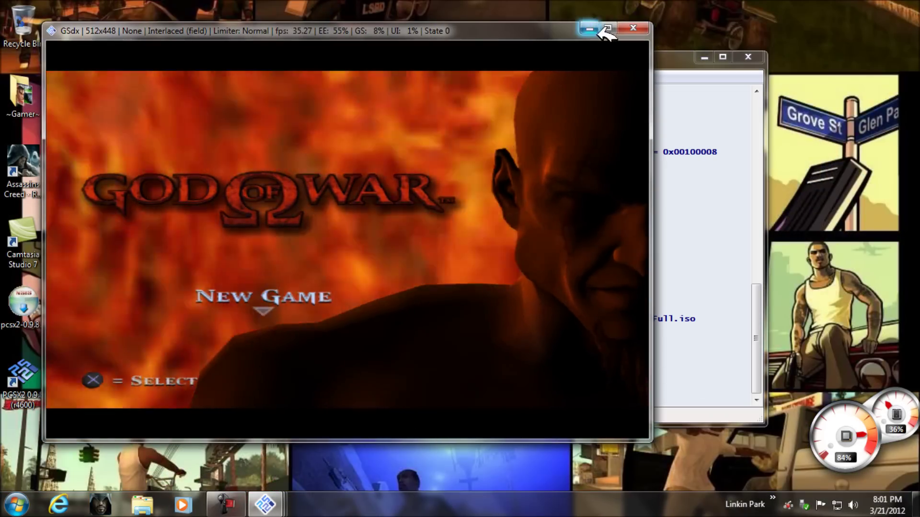
drag(658, 439, 840, 463)
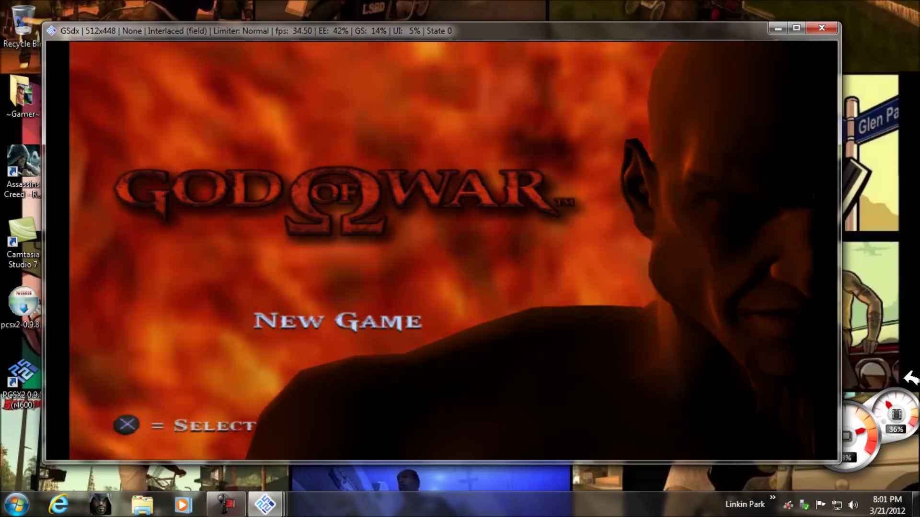
drag(842, 431, 911, 380)
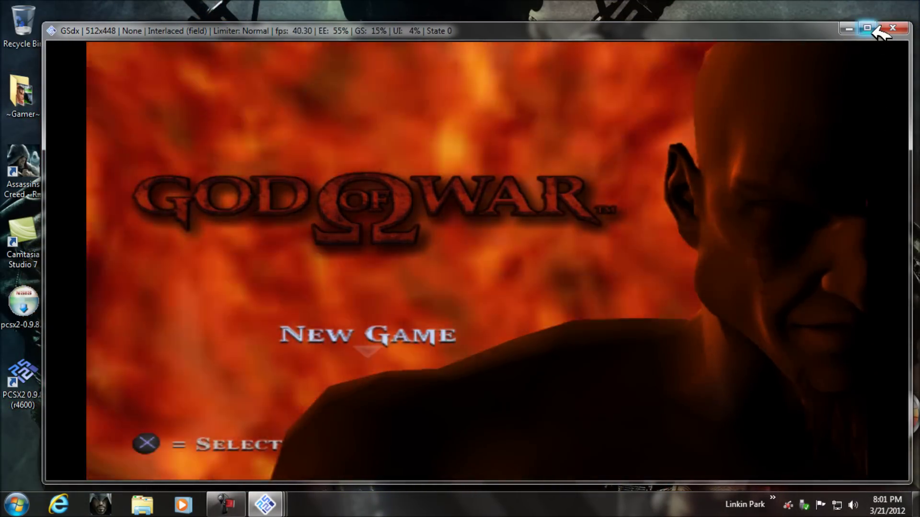
click(867, 28)
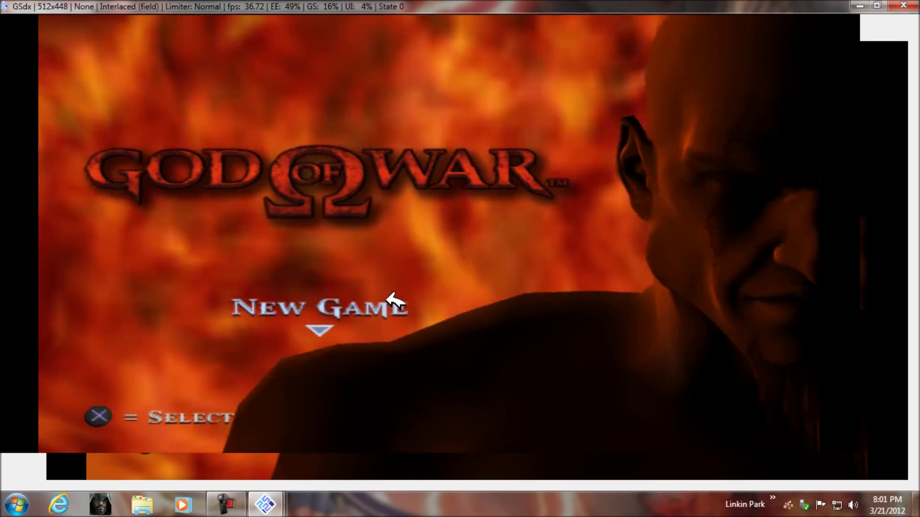
key(Escape)
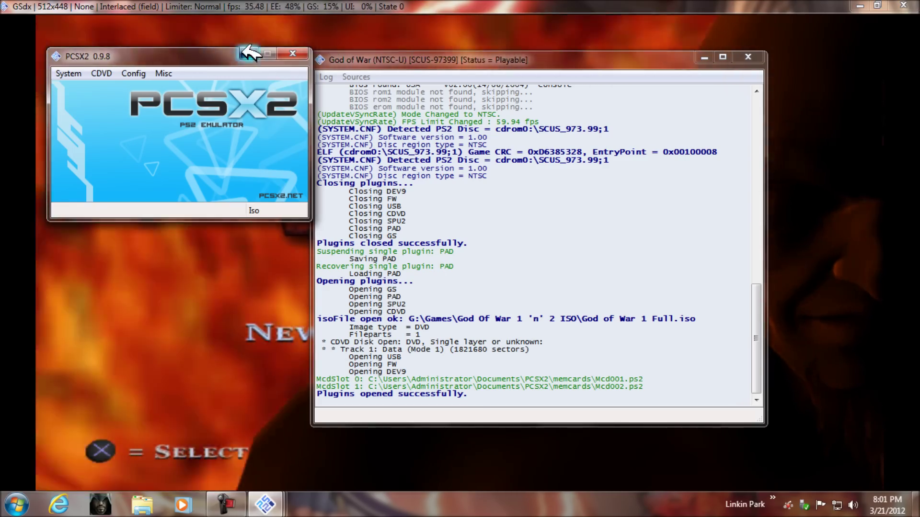
- Bring the God of War window back from the taskbar, then suspend emulation with Esc
click(267, 54)
mouse_move(285, 497)
click(389, 437)
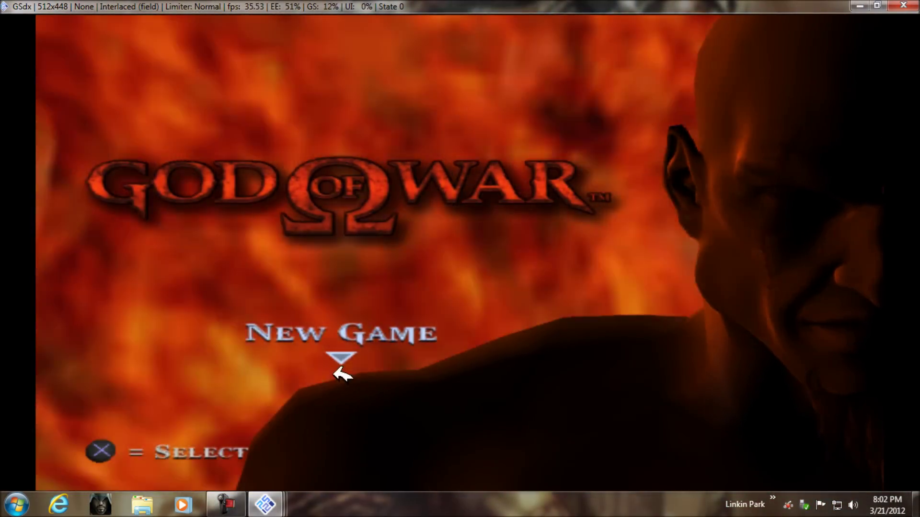
key(Escape)
- Restore PCSX2, recheck the Pad 1 bindings in LilyPad settings, and resume God of War
mouse_move(265, 504)
click(278, 412)
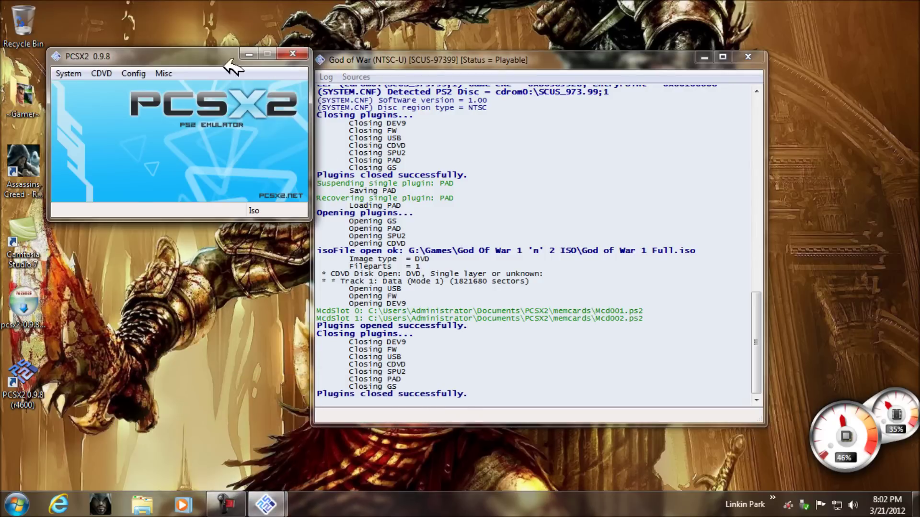
click(297, 189)
click(113, 89)
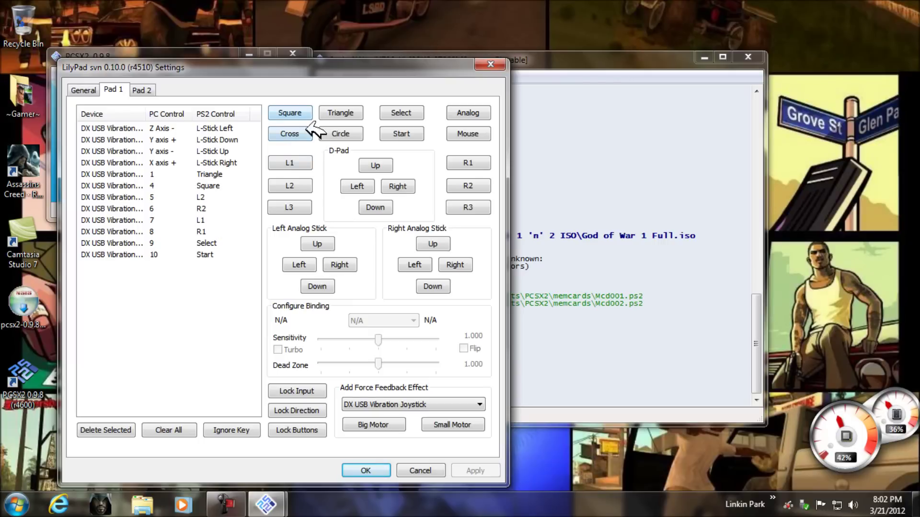
click(365, 470)
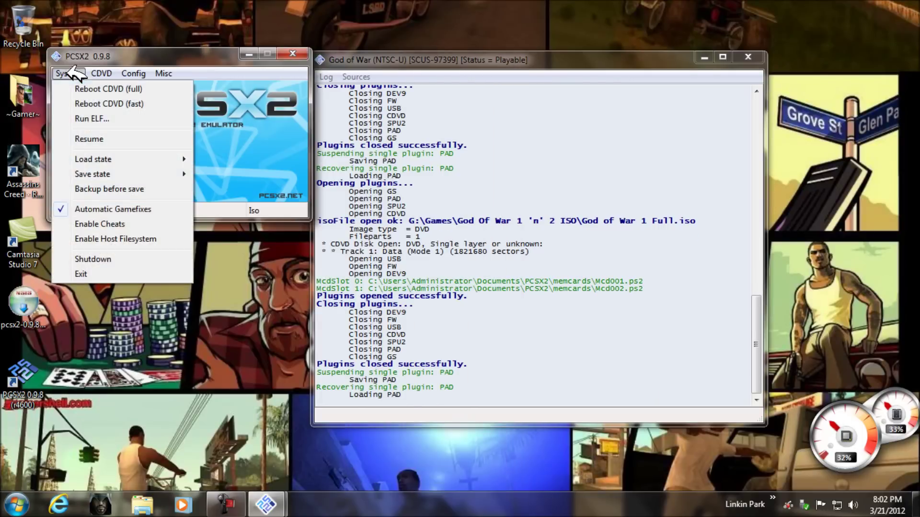
click(91, 139)
- Confirm the difficulty choice to start a new God of War game and its opening cutscene
key(Return)
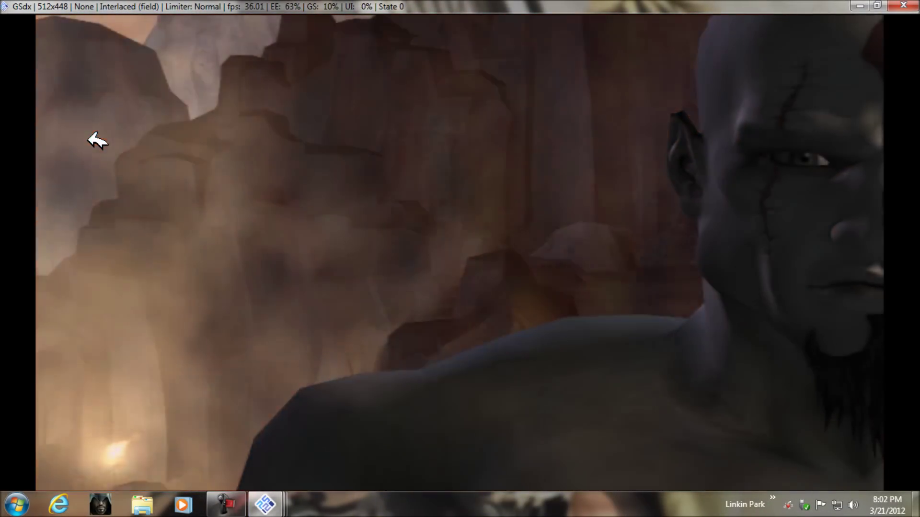